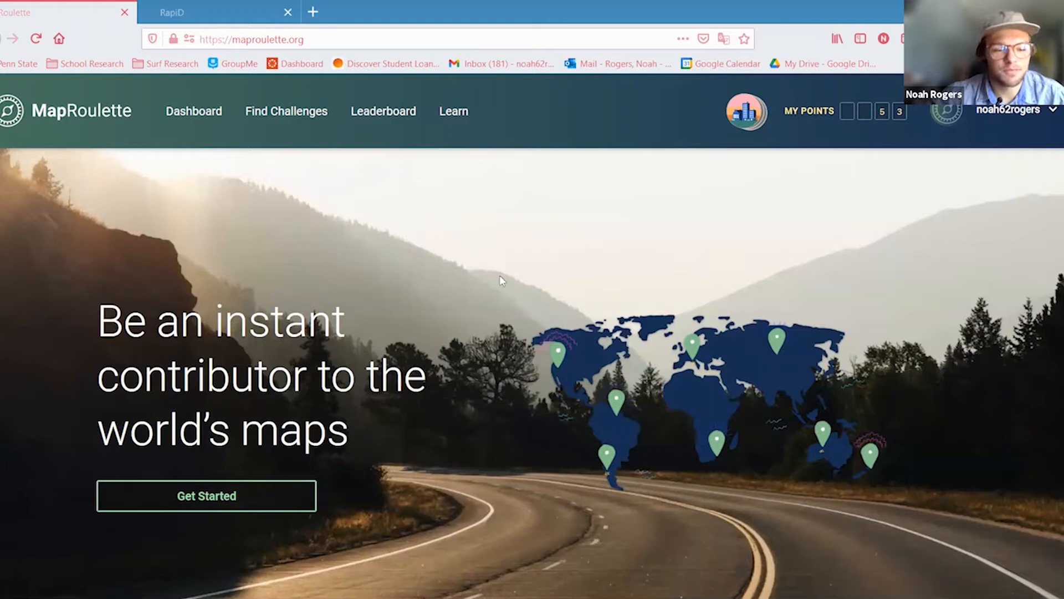
Open the list of available challenges from the home page
scroll(219, 427, down, 2)
click(219, 427)
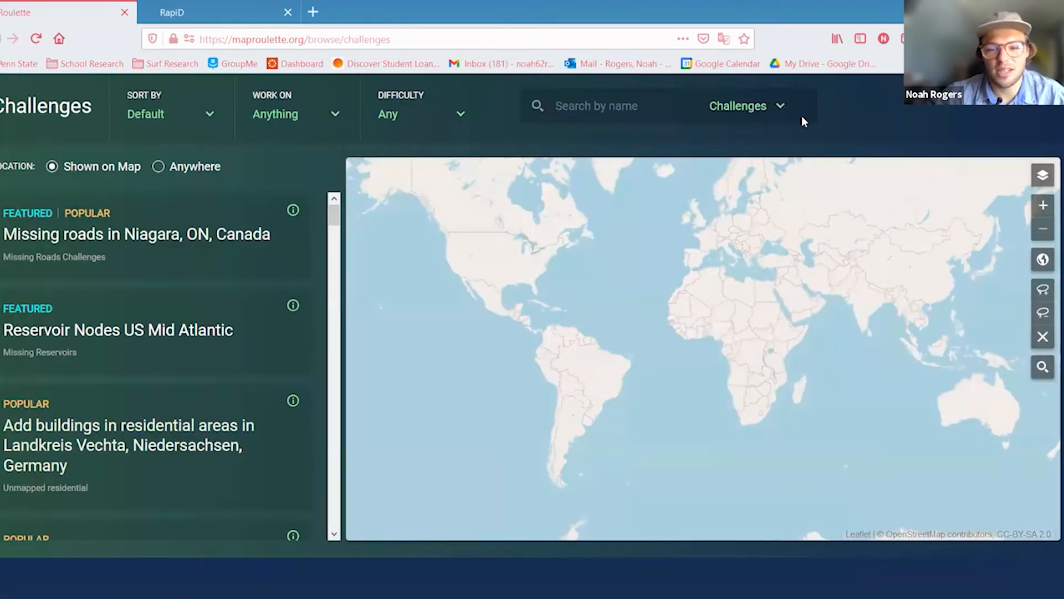
scroll(859, 114, up, 2)
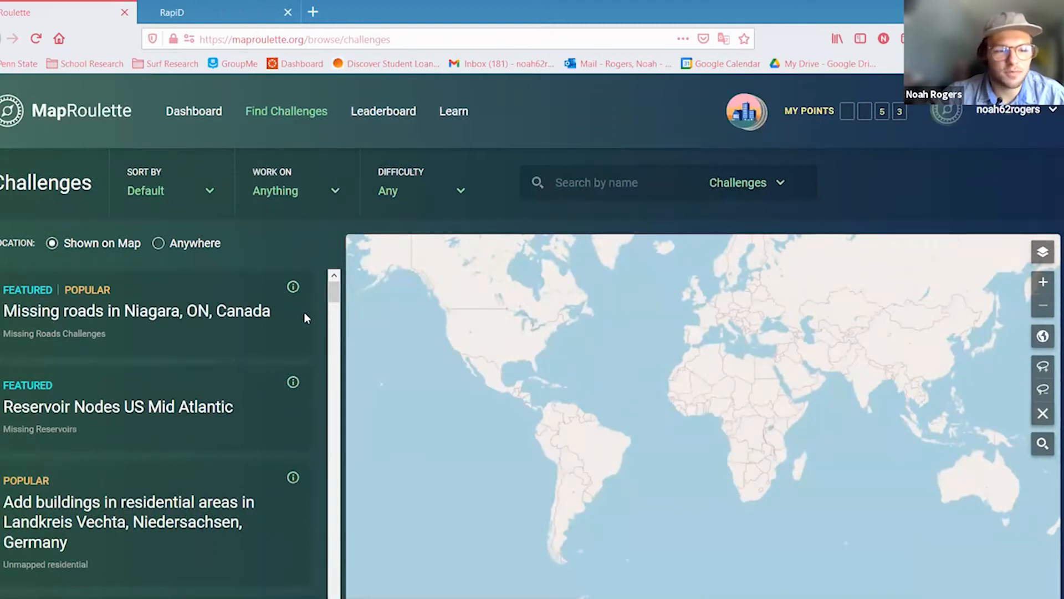
drag(335, 303, 337, 278)
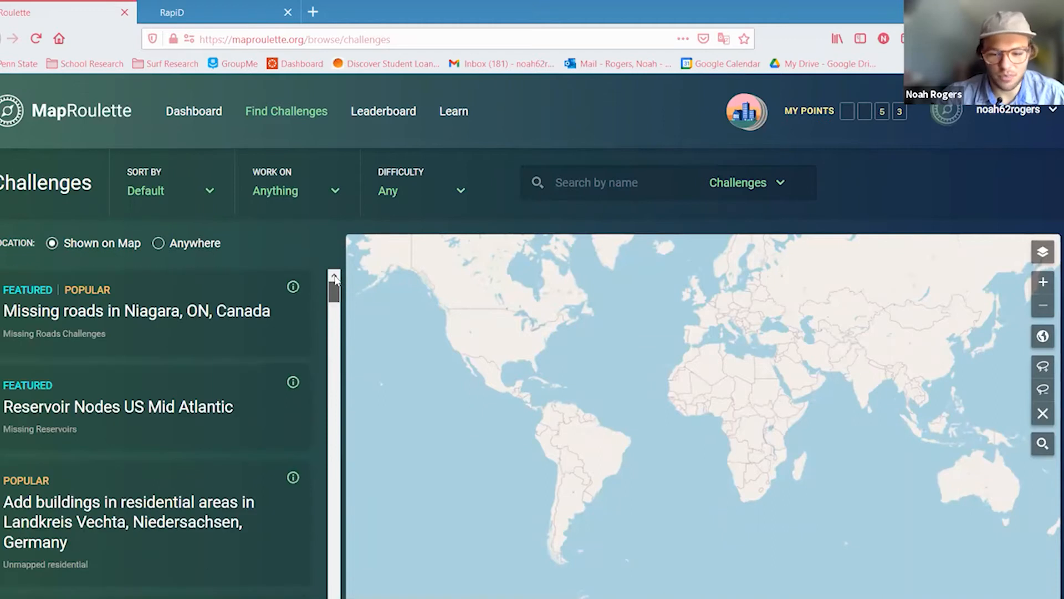
Look through the sort order, work type and difficulty options for filtering challenges
click(190, 198)
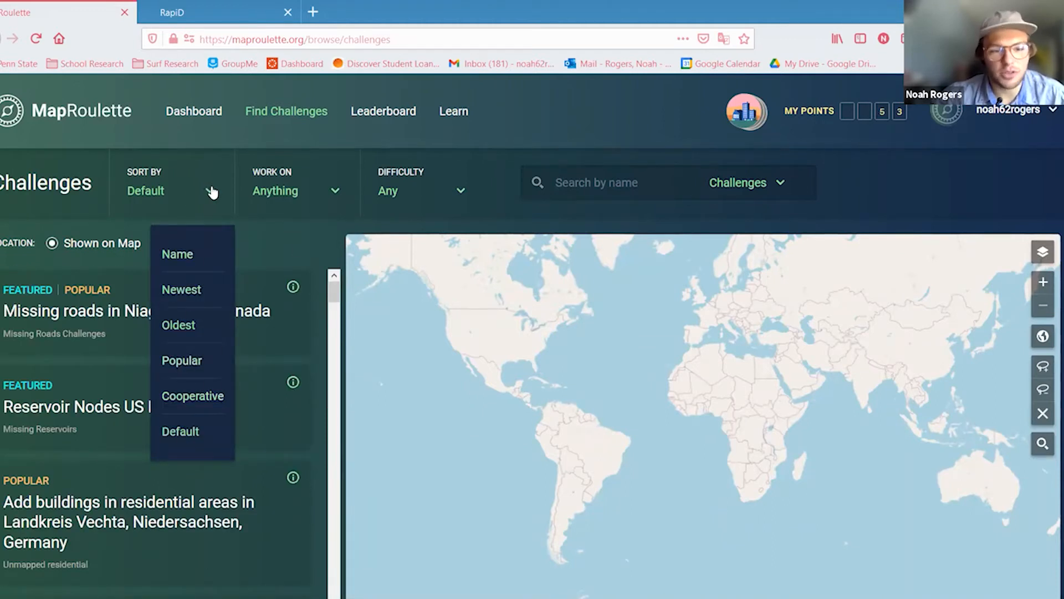
click(333, 195)
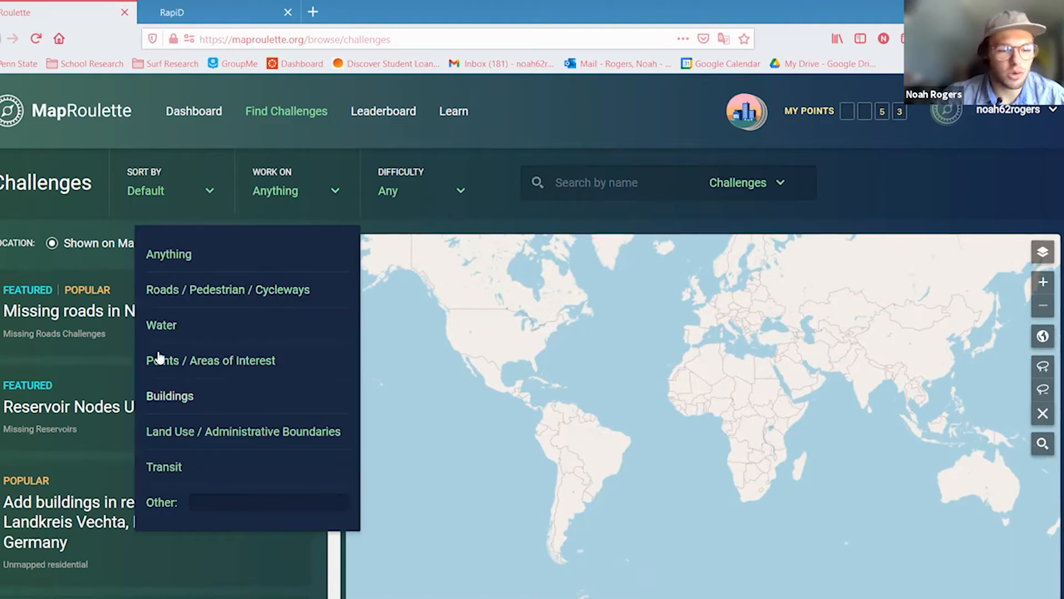
click(466, 205)
click(458, 191)
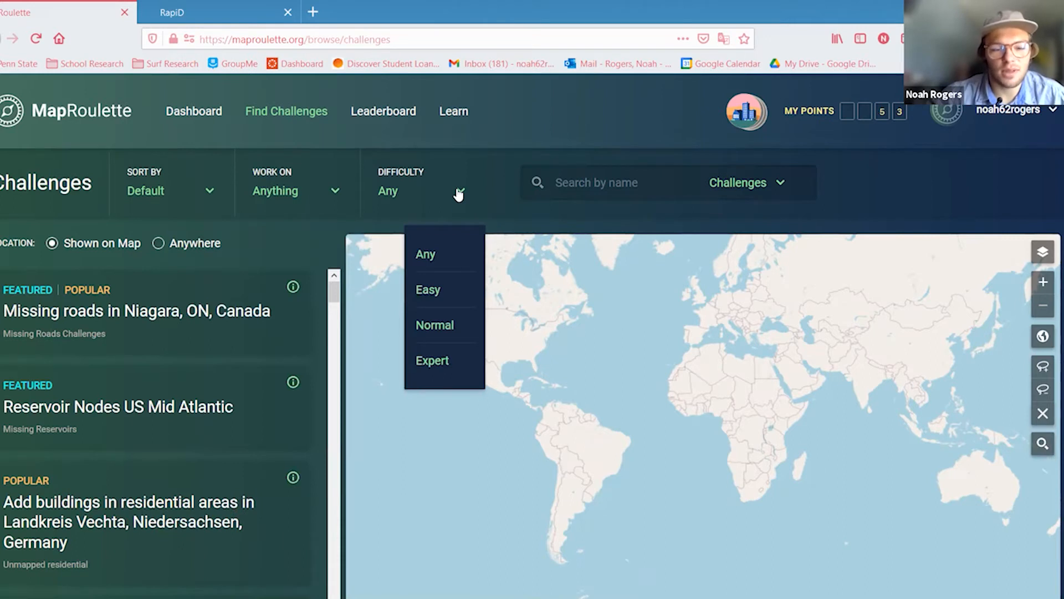
click(459, 192)
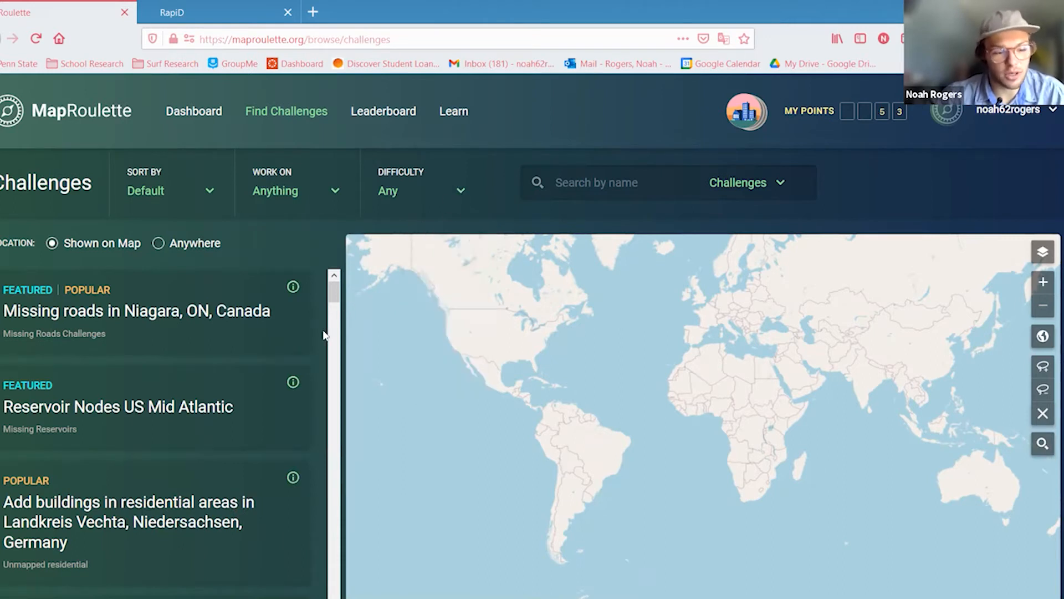
Open the challenge "Add buildings in residential areas in Landkreis Vechta, Niedersachsen, Germany" and read its description
scroll(218, 409, down, 2)
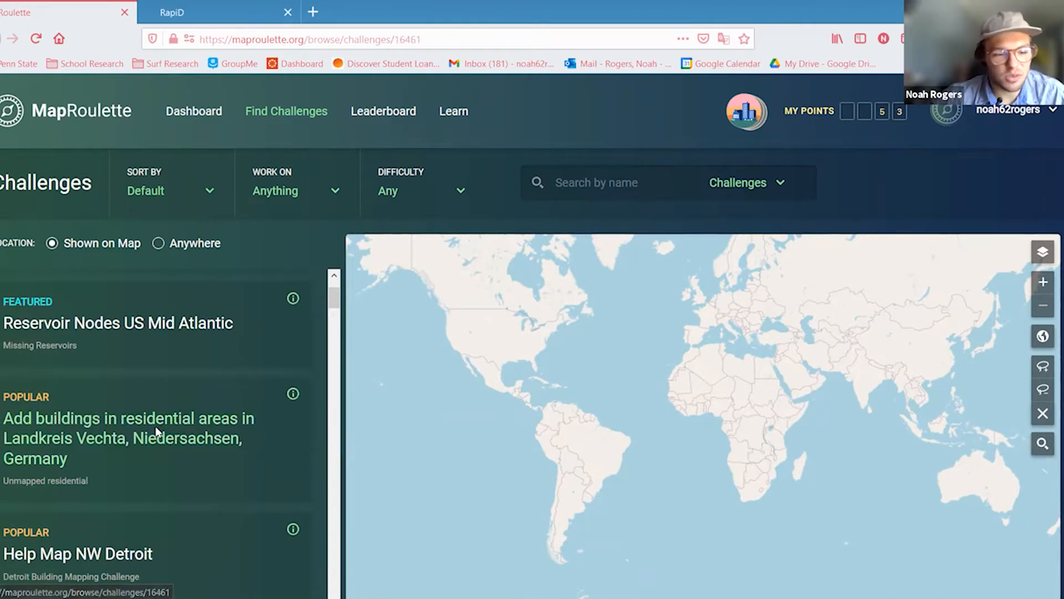
click(158, 431)
scroll(552, 300, down, 3)
scroll(589, 239, up, 3)
drag(301, 382, 312, 334)
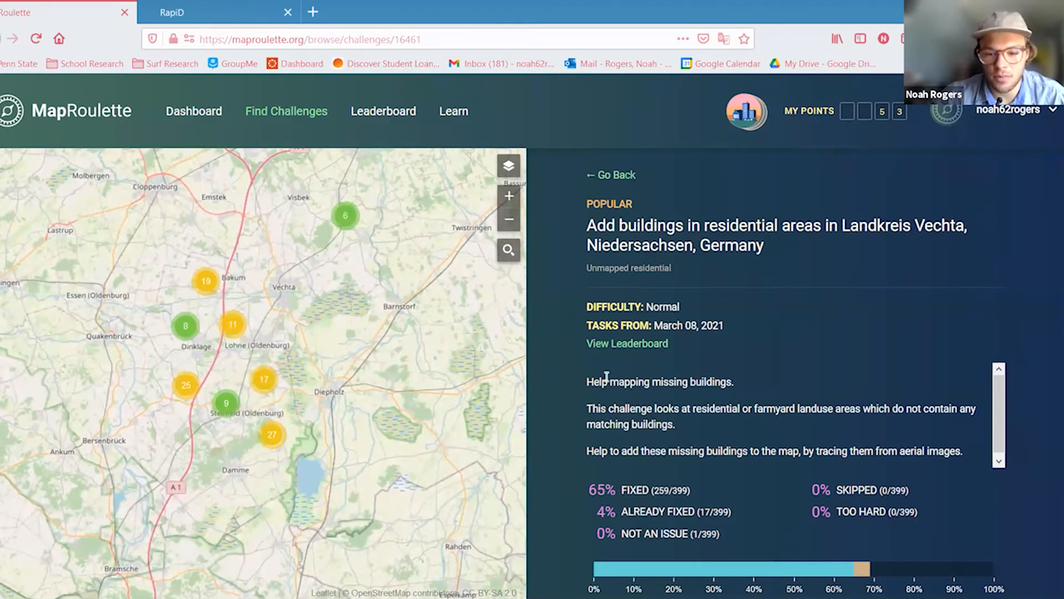
scroll(783, 416, down, 1)
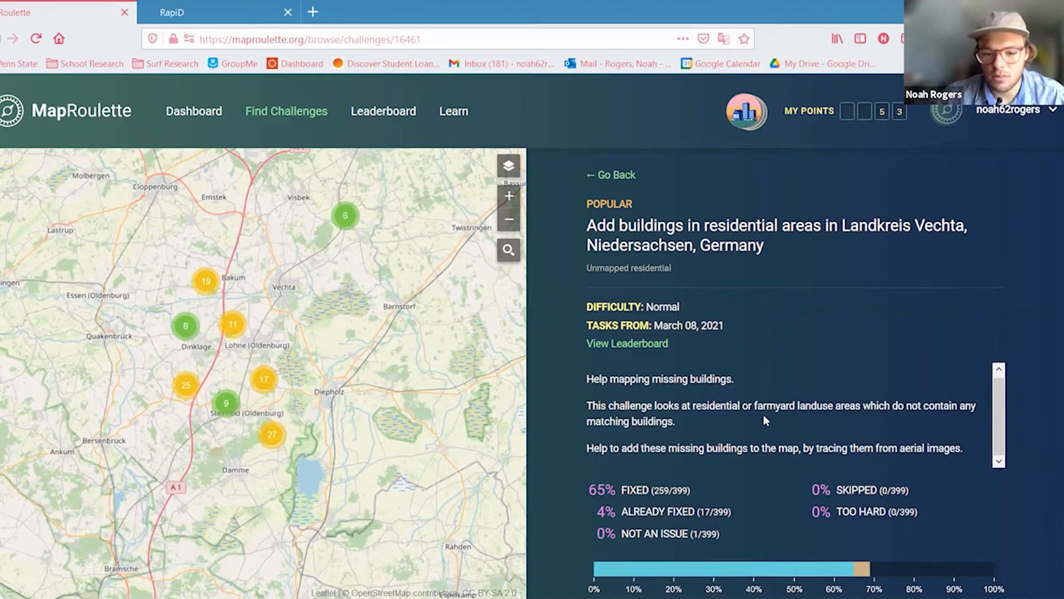
Inspect the task clusters around Steinfeld on the challenge map and start the challenge
click(227, 406)
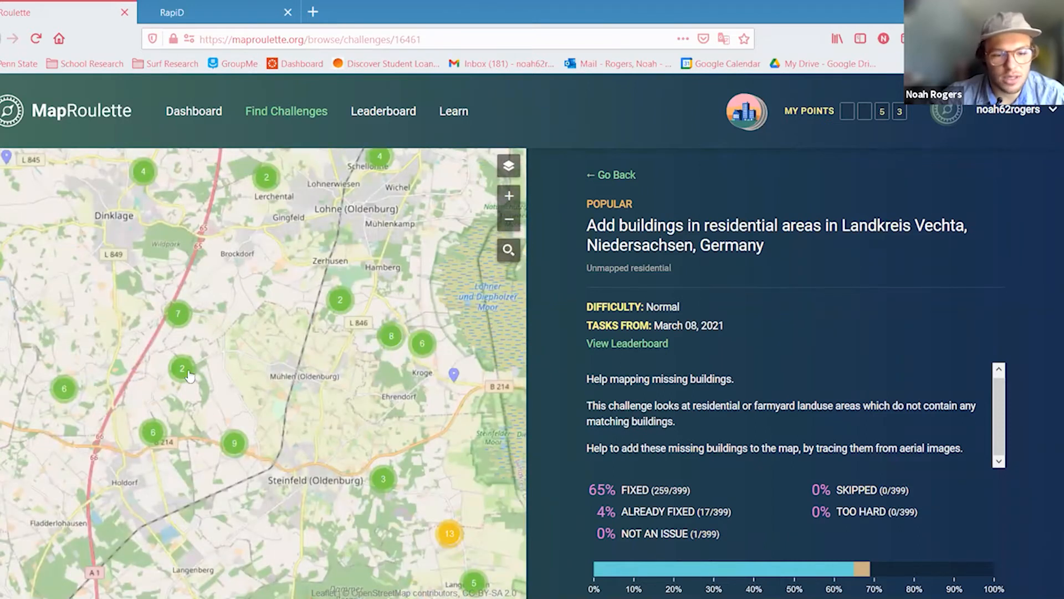
scroll(743, 387, down, 4)
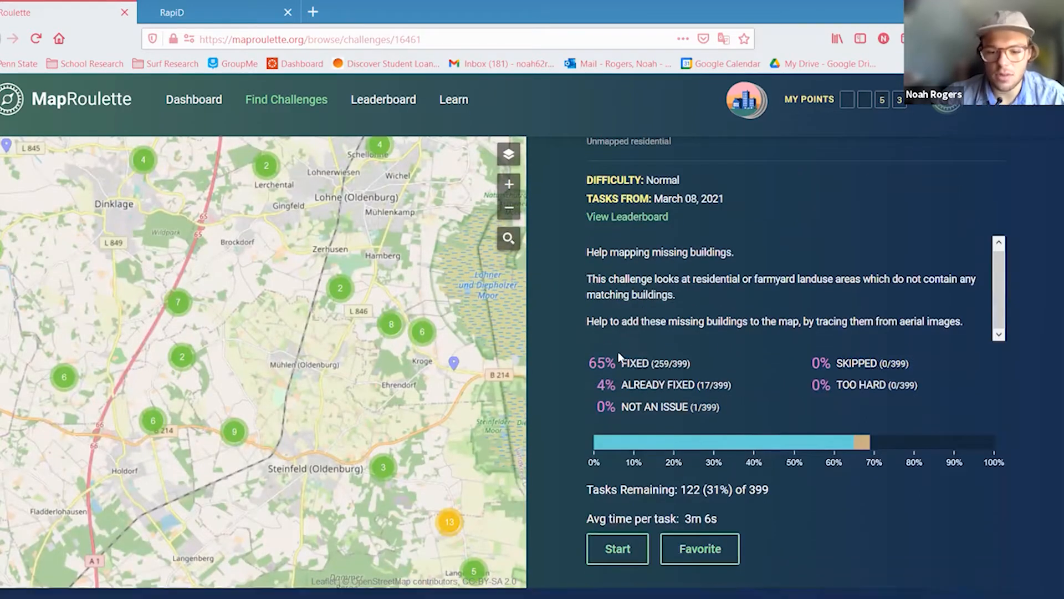
click(617, 484)
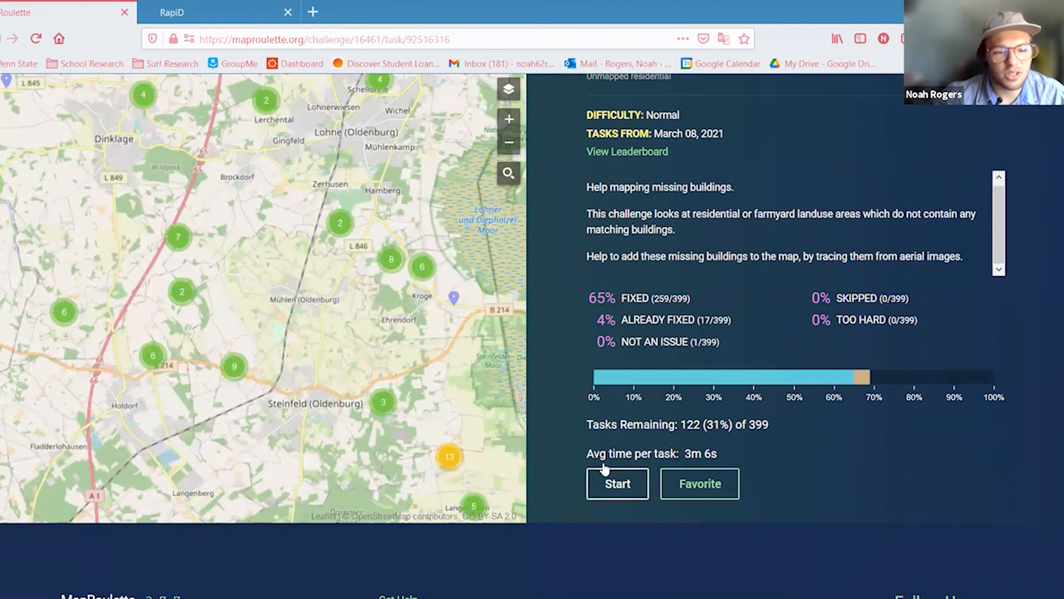
Review the task instructions and editor choices, and open the task area for editing in RapiD
scroll(355, 233, down, 3)
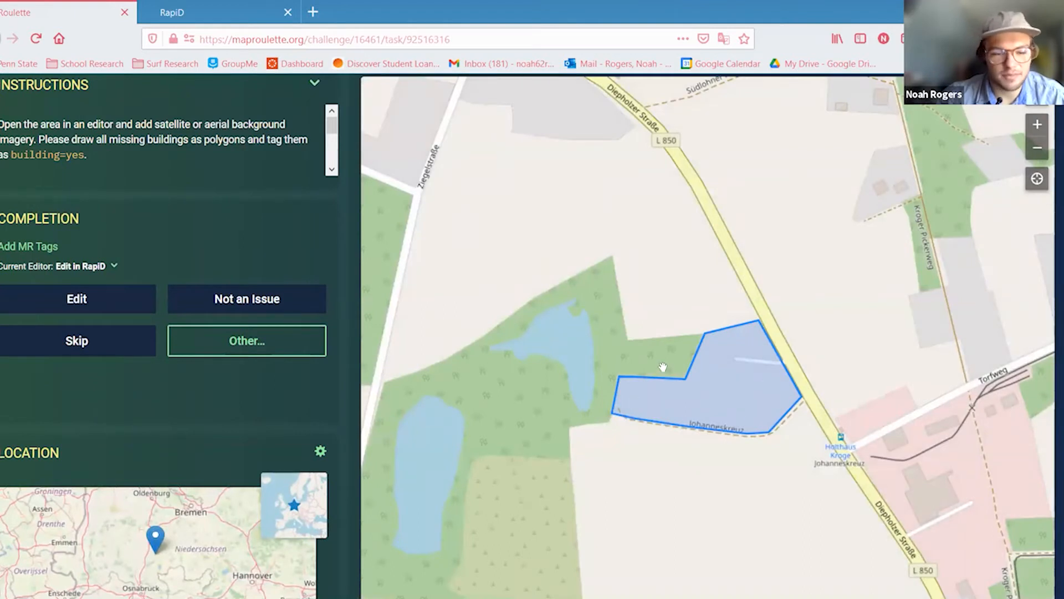
scroll(331, 248, up, 2)
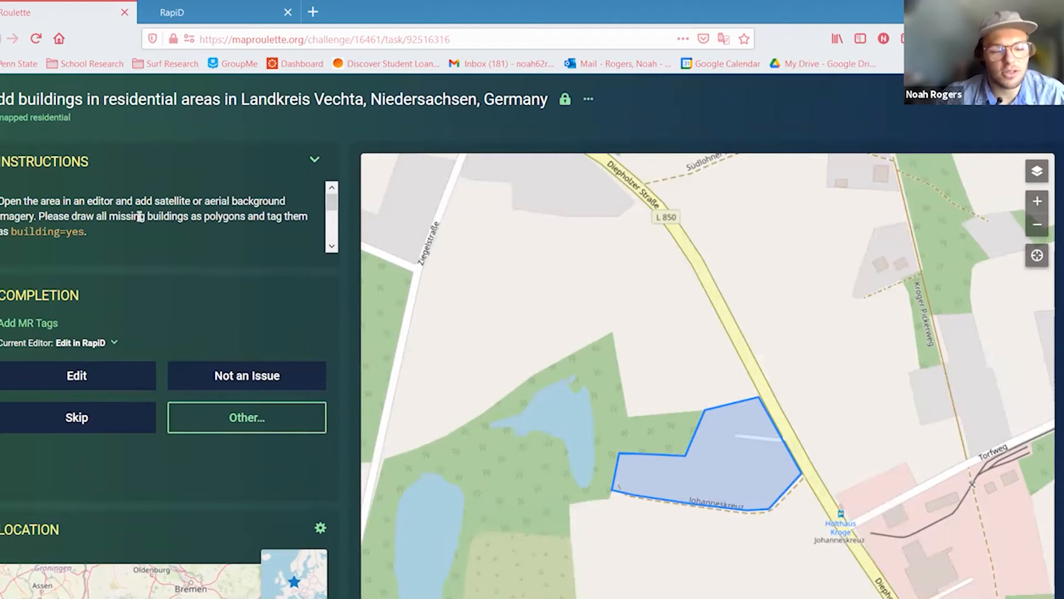
scroll(215, 292, down, 2)
scroll(183, 281, up, 4)
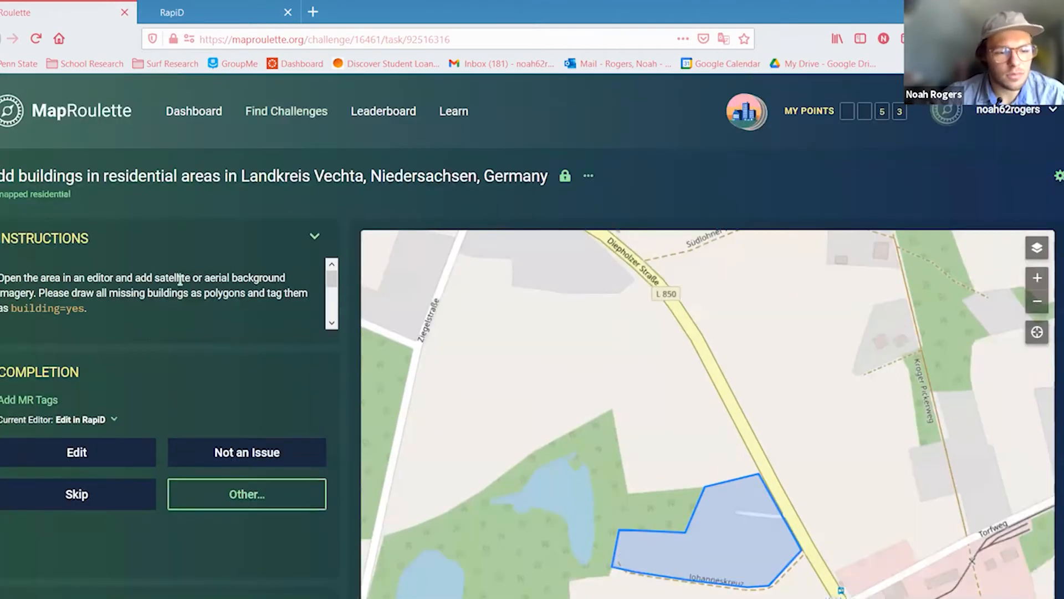
click(98, 421)
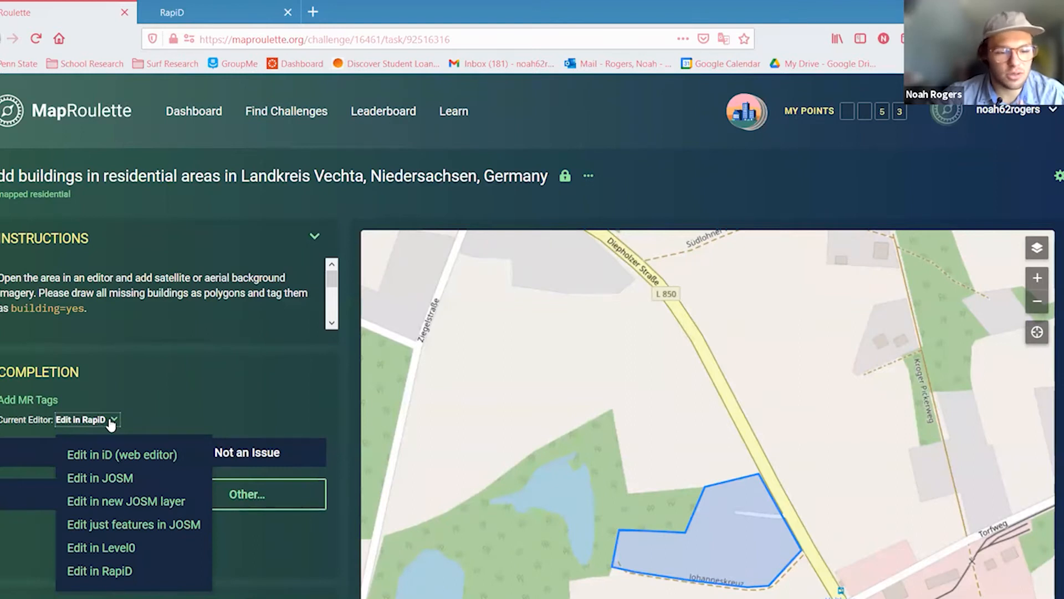
click(110, 420)
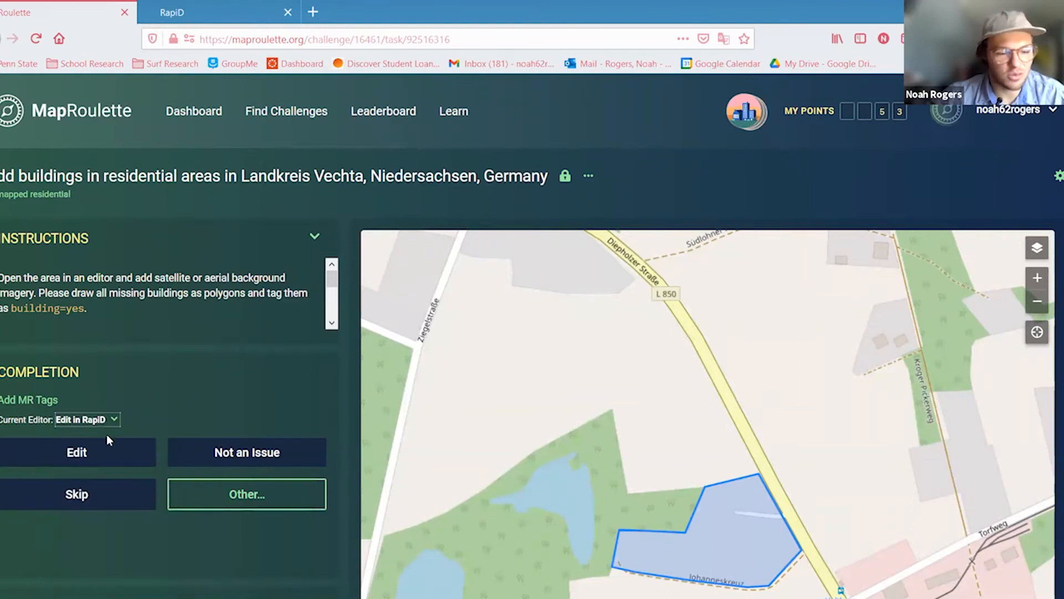
click(64, 457)
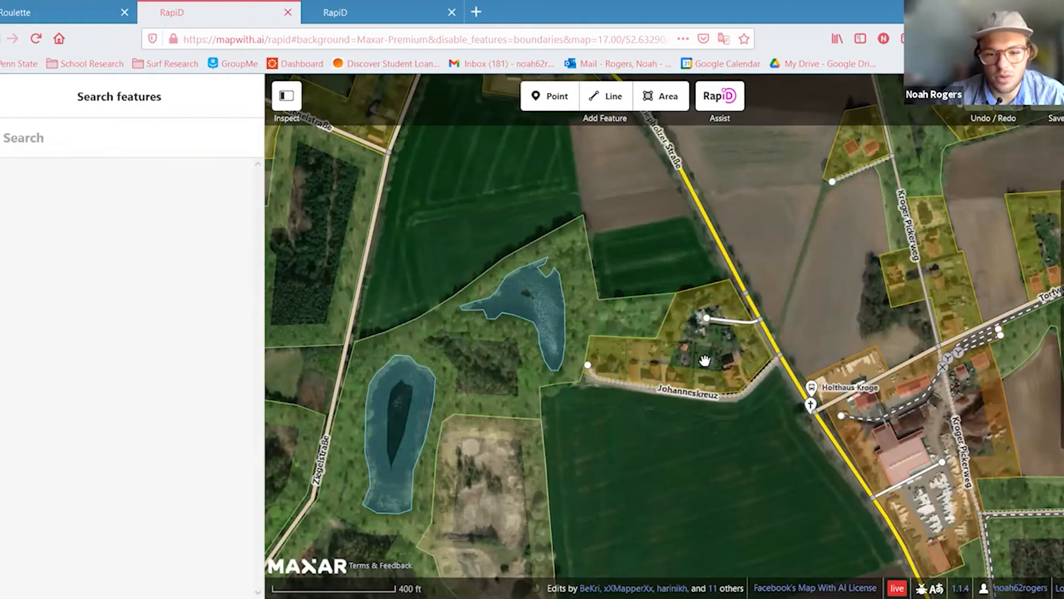
Trace the small orange-roofed building in the middle of the residential area north of Johanneskreuz as a Building with squared corners
scroll(704, 361, up, 1)
scroll(704, 361, up, 5)
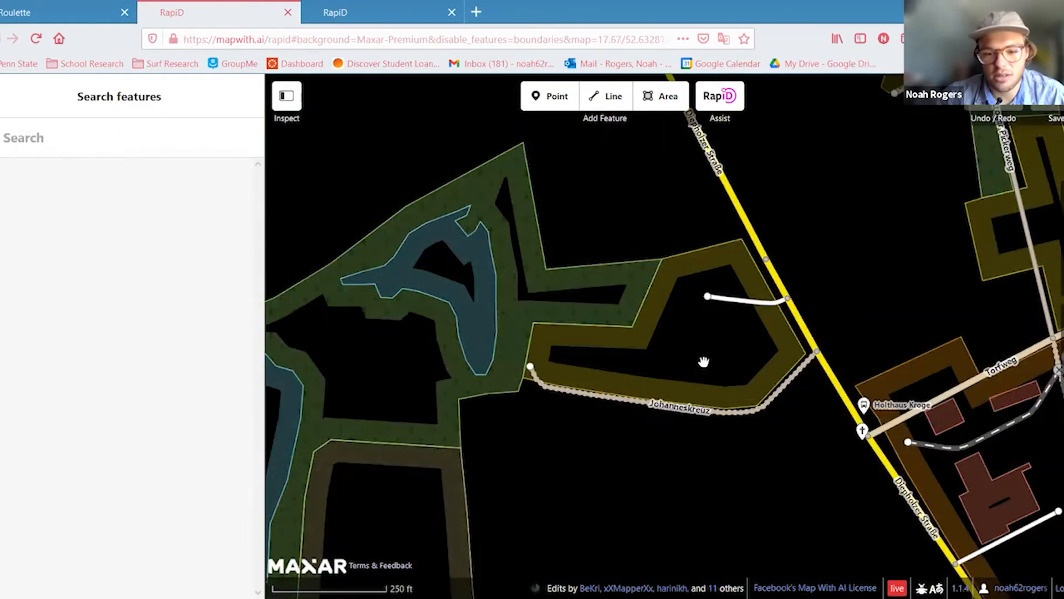
scroll(674, 347, up, 3)
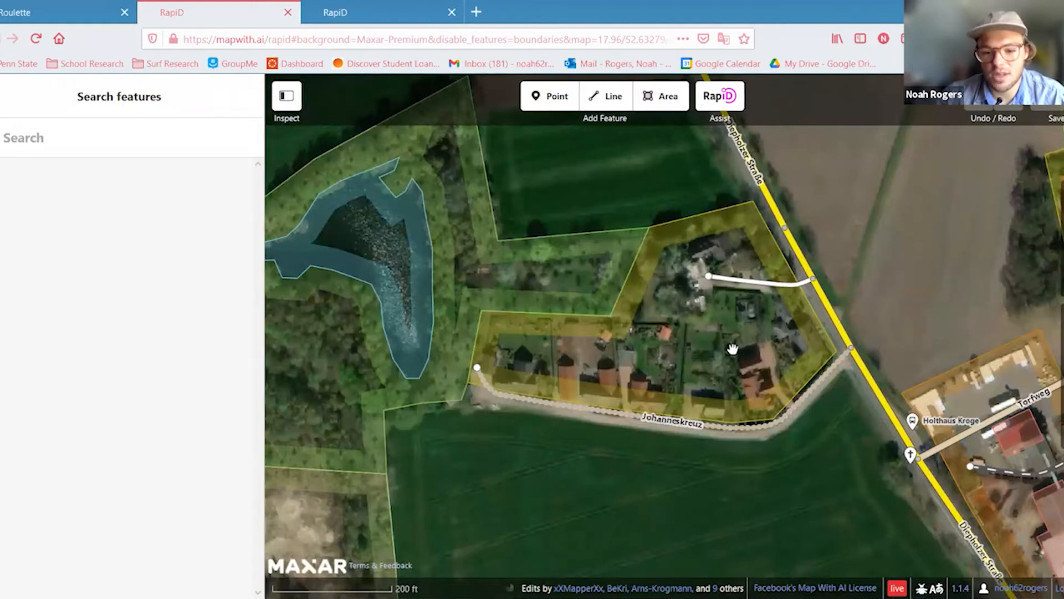
drag(716, 353, 712, 362)
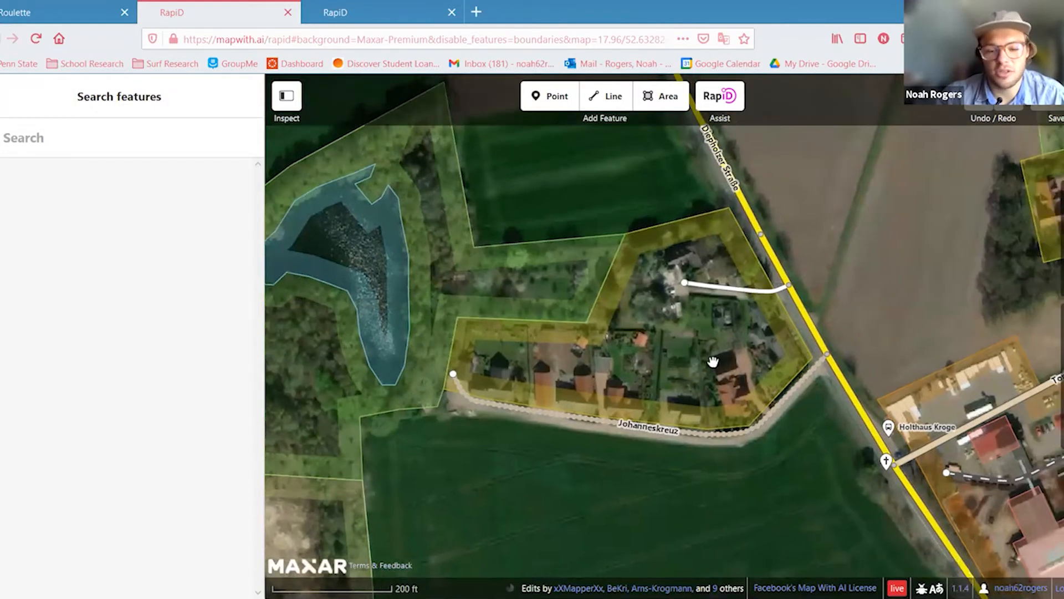
click(609, 266)
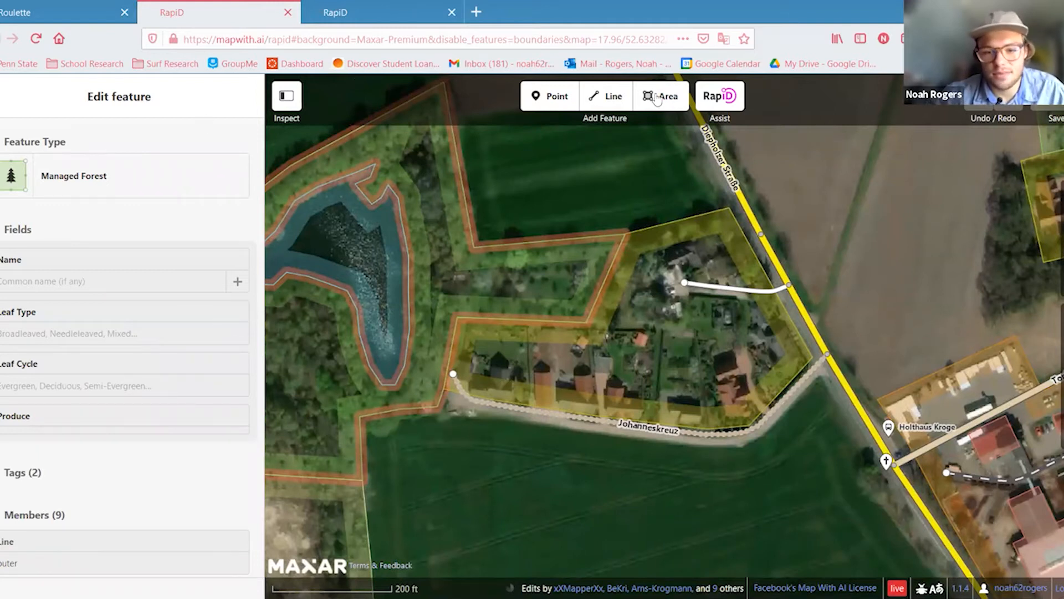
key(Escape)
key(3)
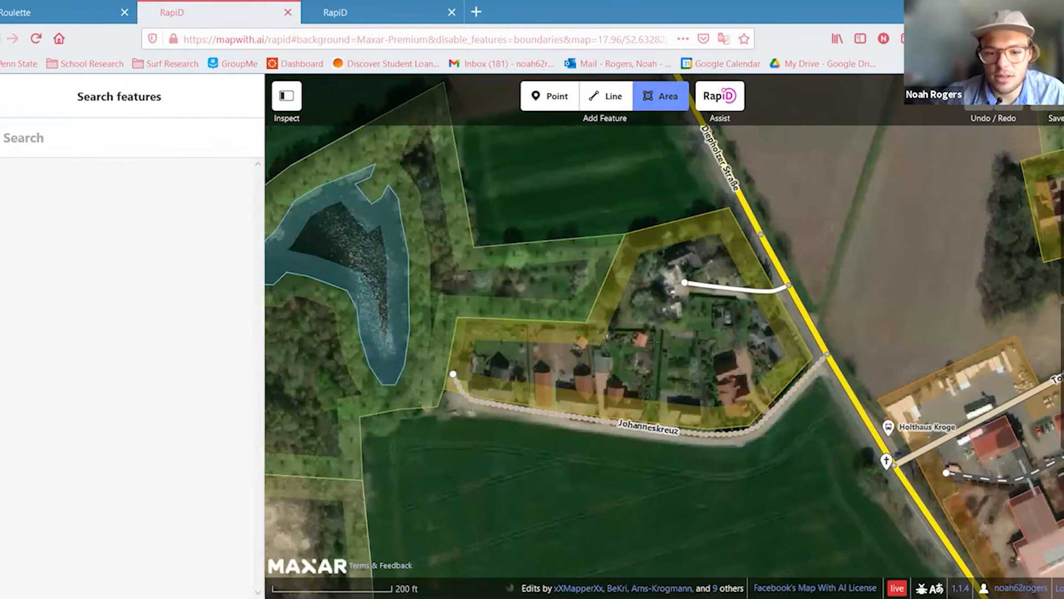
scroll(633, 313, up, 2)
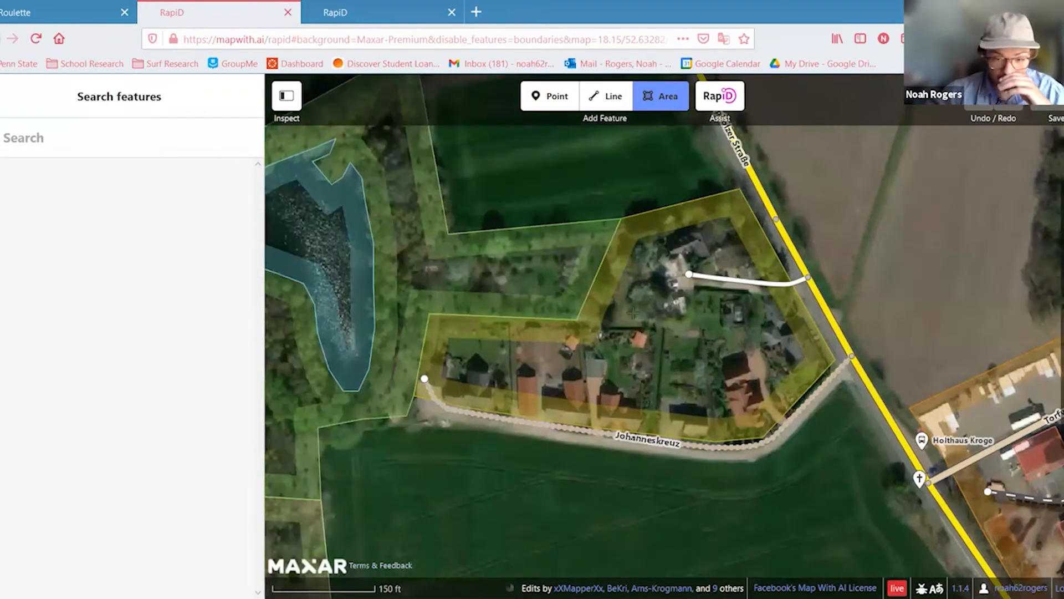
scroll(637, 345, up, 1)
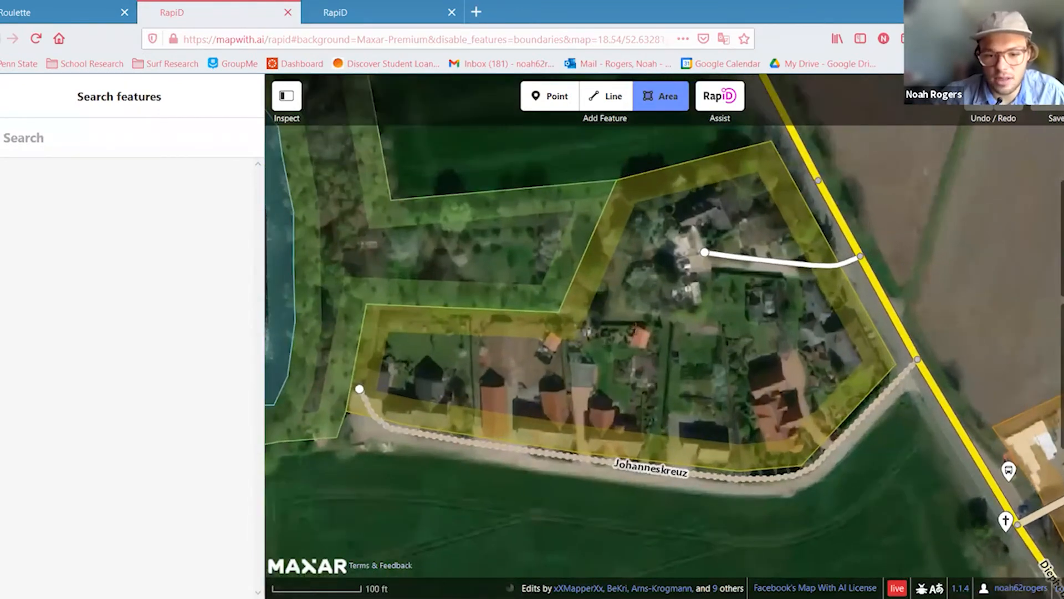
click(635, 328)
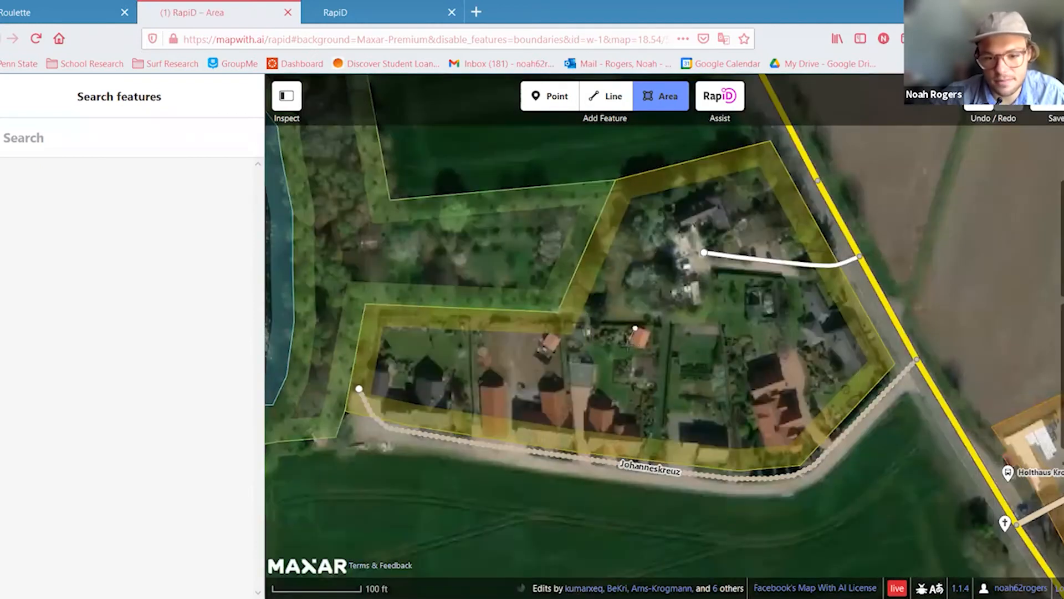
click(627, 346)
click(644, 350)
double_click(650, 333)
click(112, 199)
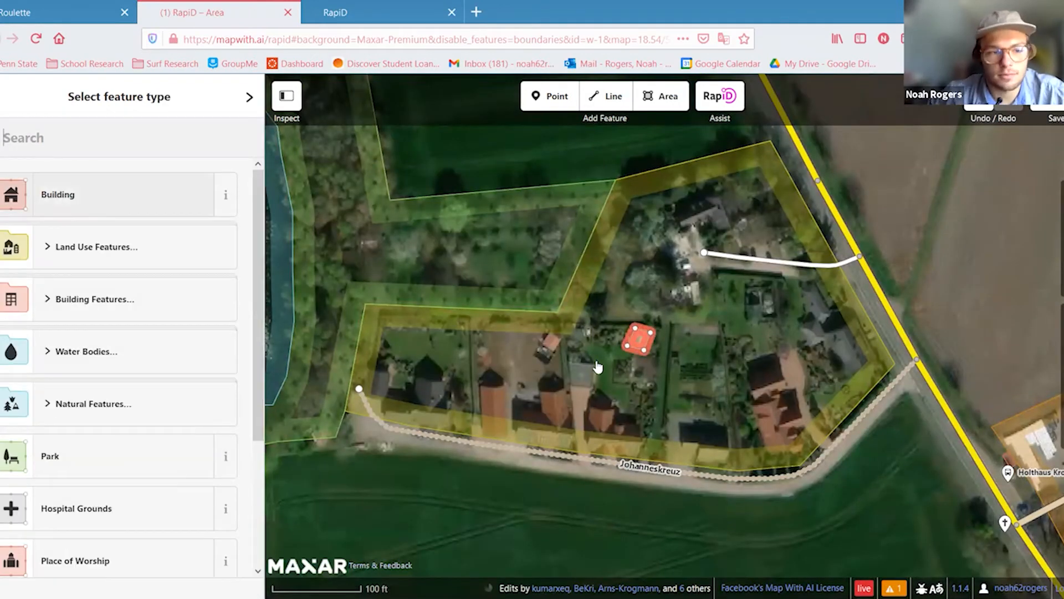
click(102, 204)
key(q)
Trace the large red-roofed house near the eastern end of Johanneskreuz as a Building with squared corners
key(3)
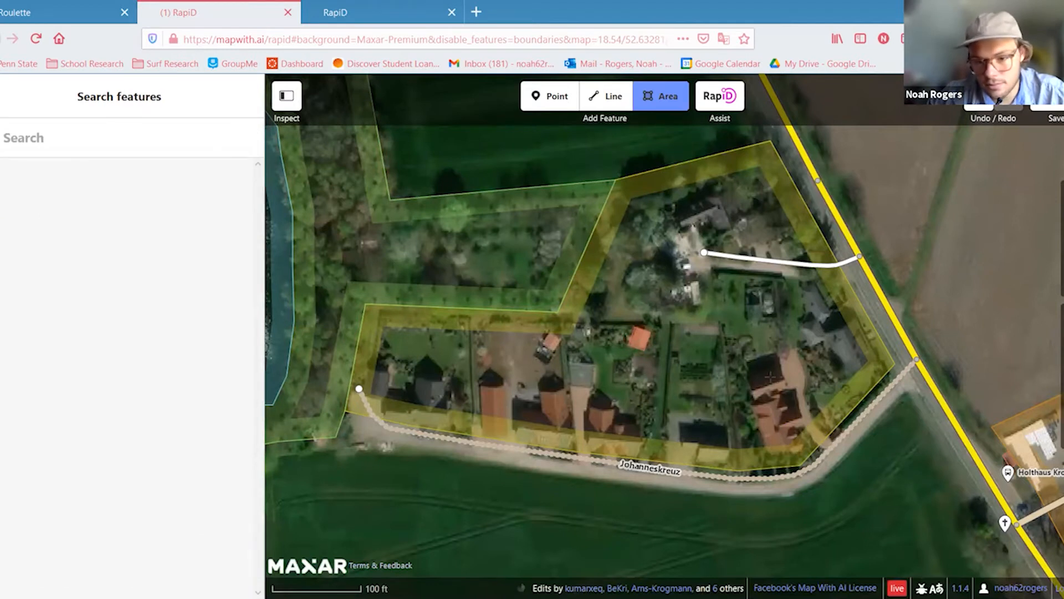
scroll(772, 378, up, 1)
click(750, 403)
click(775, 394)
click(788, 411)
click(798, 412)
click(805, 424)
click(790, 434)
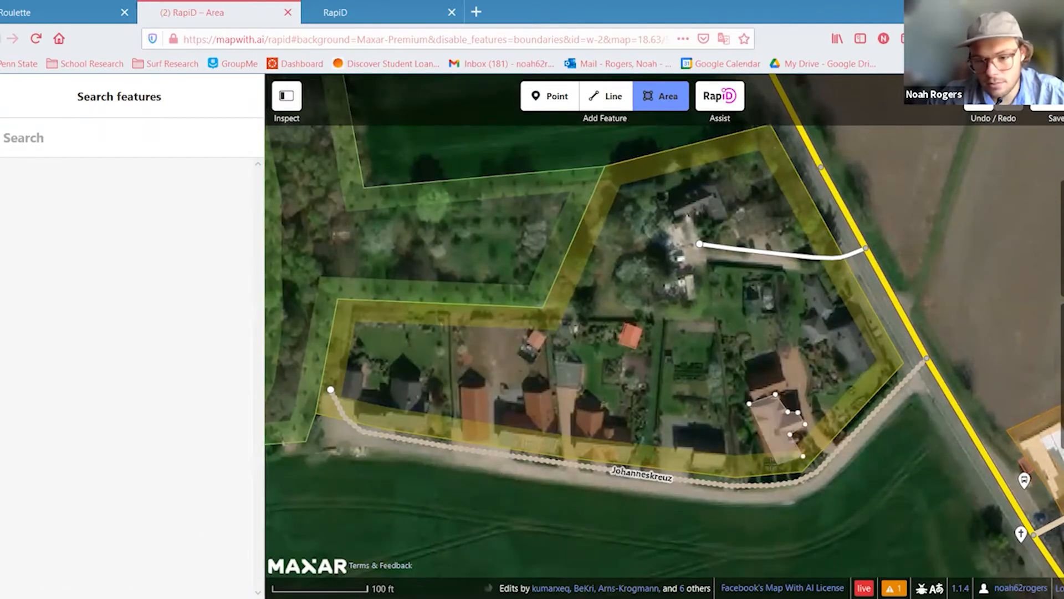
click(801, 455)
double_click(767, 466)
click(40, 206)
key(q)
click(820, 355)
Trace the L-shaped red-roofed house along the middle of Johanneskreuz as a Building with squared corners
key(3)
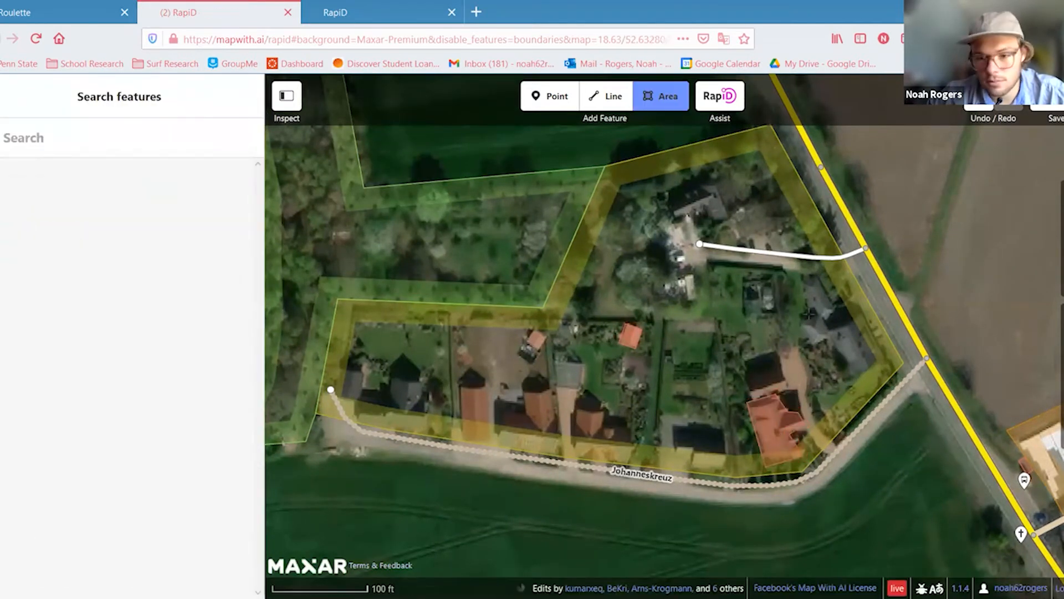
click(523, 389)
click(549, 386)
click(556, 432)
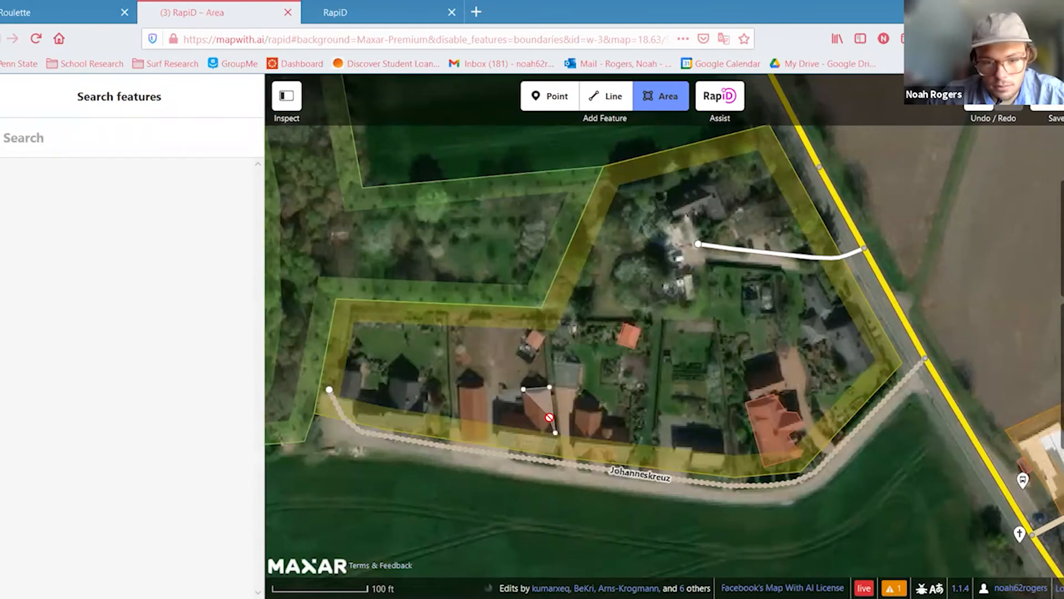
scroll(549, 415, up, 1)
click(556, 450)
click(495, 442)
click(495, 409)
double_click(521, 409)
click(42, 203)
key(q)
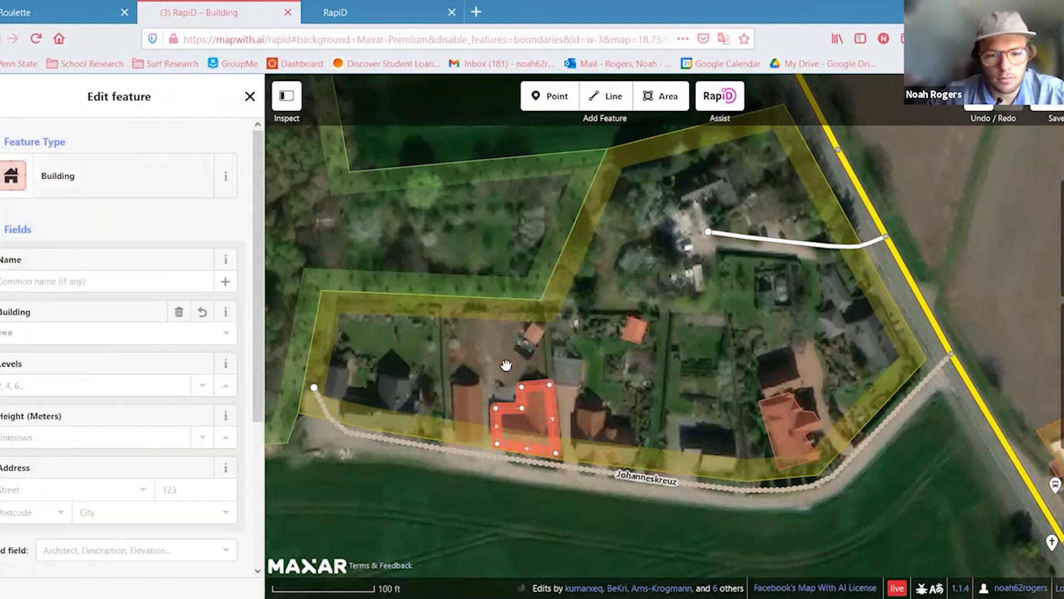
Trace the narrow rectangular red-roofed house just west of the L-shaped one as a Building with squared corners
key(3)
click(450, 379)
click(481, 376)
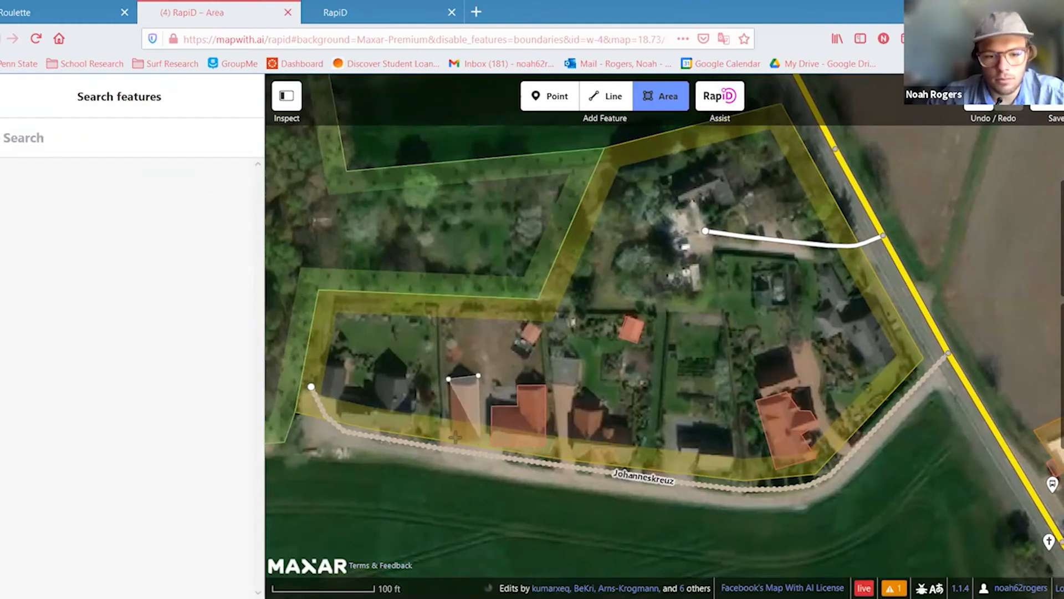
click(481, 441)
double_click(452, 441)
click(54, 200)
key(q)
Trace the L-shaped dark-roofed house near the western end of Johanneskreuz as a Building with squared corners
key(3)
click(373, 373)
click(414, 377)
click(410, 427)
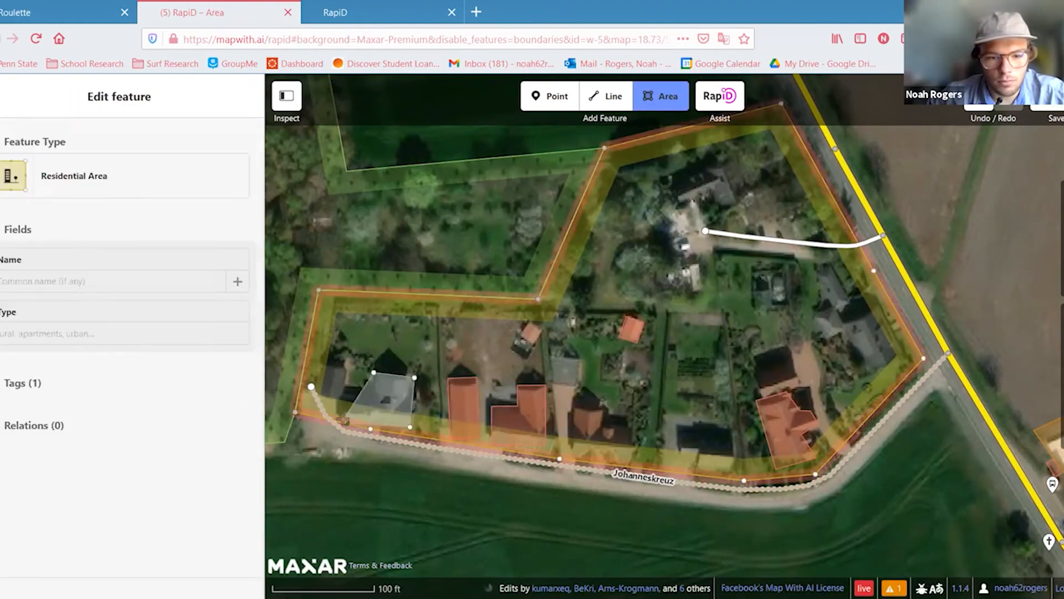
click(339, 419)
click(340, 395)
double_click(374, 398)
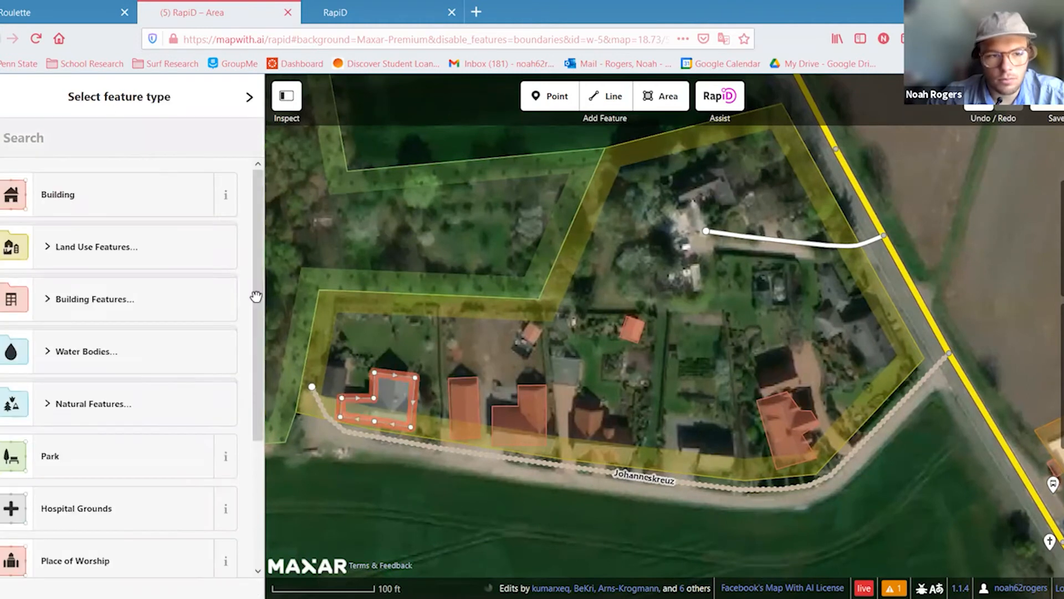
click(53, 200)
key(q)
Trace the small narrow outbuilding at the far western end of Johanneskreuz as a Building with squared corners
key(3)
click(335, 366)
click(344, 369)
click(333, 397)
double_click(323, 395)
click(334, 382)
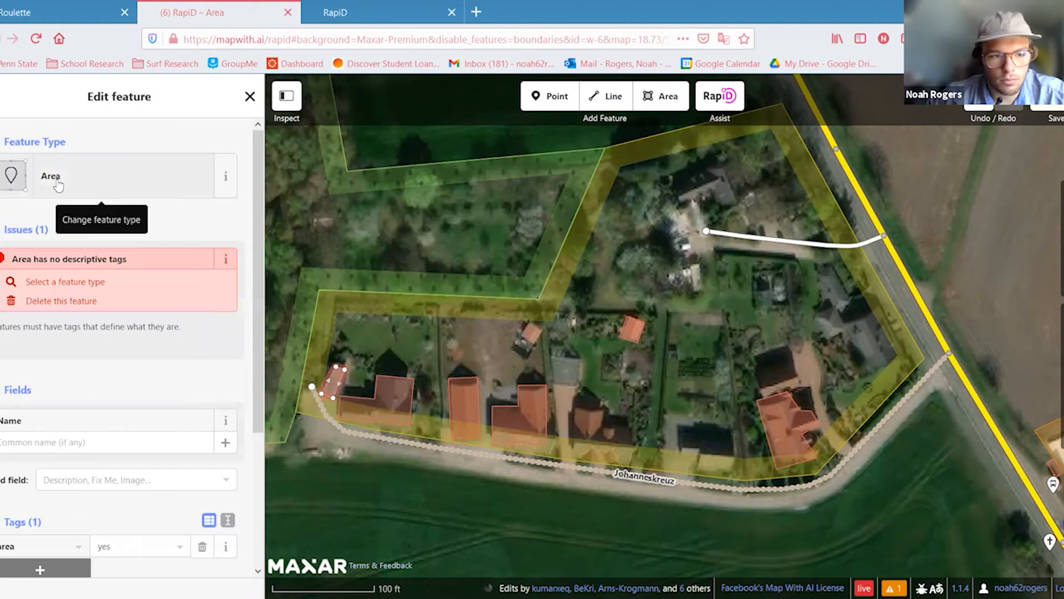
click(58, 185)
click(57, 194)
key(q)
Trace the small orange-roofed shed north of the L-shaped red-roofed house as a Building with squared corners
click(371, 333)
key(3)
click(518, 334)
click(57, 194)
key(q)
Trace the brown-roofed house east of the L-shaped red-roofed house on Johanneskreuz as a Building with squared corners
key(3)
click(576, 407)
click(606, 410)
click(604, 427)
click(575, 451)
click(626, 455)
double_click(628, 430)
click(57, 194)
key(q)
Trace the dark-roofed house just west of the large red-roofed house on Johanneskreuz as a Building with squared corners
key(3)
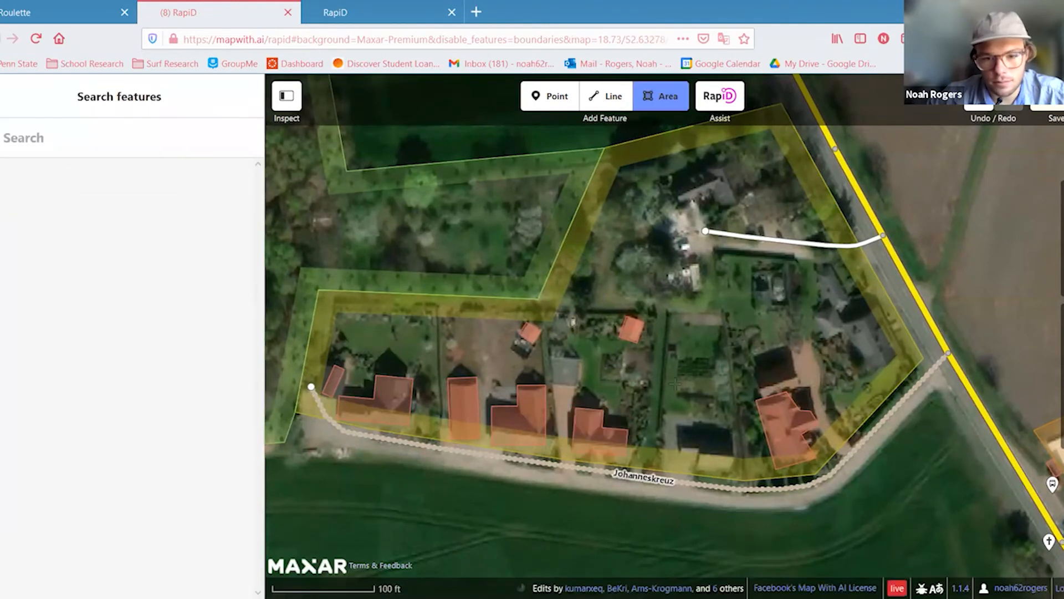
click(678, 422)
click(729, 426)
click(729, 473)
click(694, 469)
click(694, 455)
double_click(680, 453)
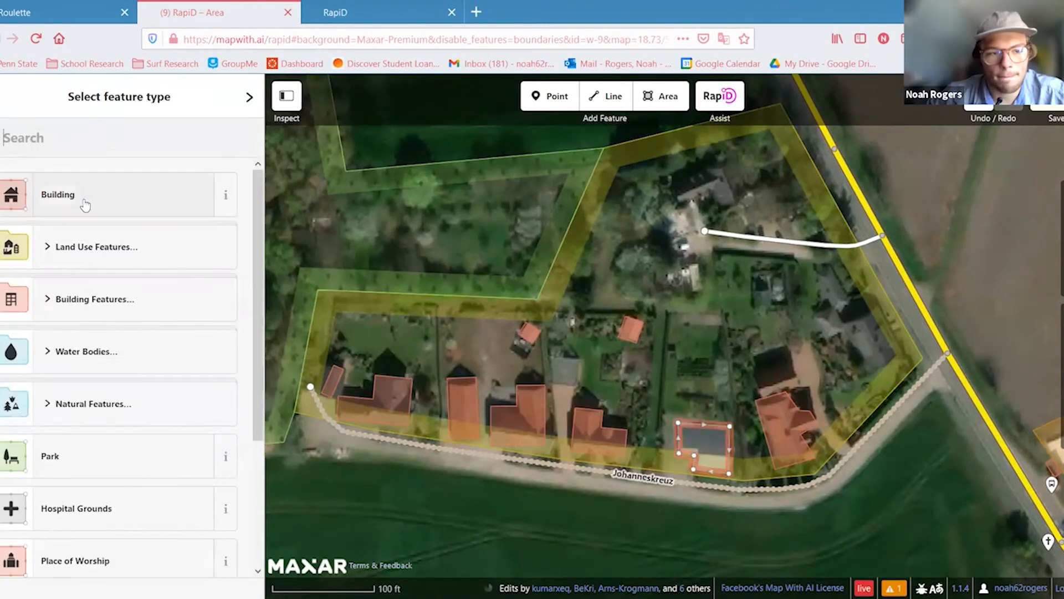
click(90, 211)
key(q)
Trace the large angular dark-roofed house along the residential area's eastern edge as a Building with squared corners
key(3)
click(814, 273)
click(830, 307)
click(827, 337)
click(845, 331)
click(867, 372)
click(900, 351)
click(872, 294)
click(850, 296)
double_click(832, 265)
click(84, 207)
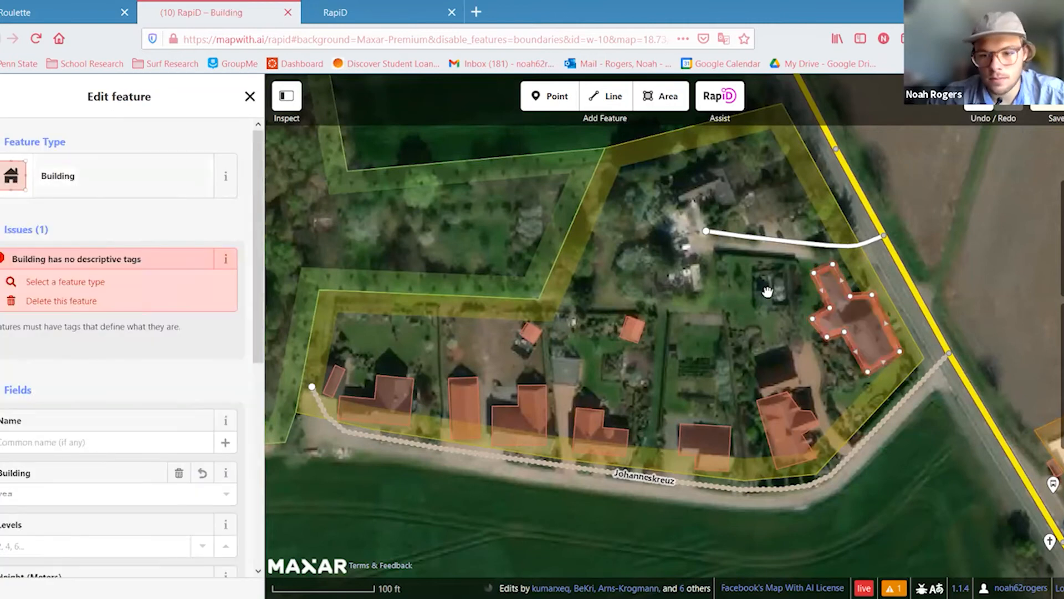
key(q)
Trace the L-shaped building north of the service road's inner end as a Building with squared corners
key(3)
click(740, 157)
click(751, 194)
click(719, 209)
click(712, 192)
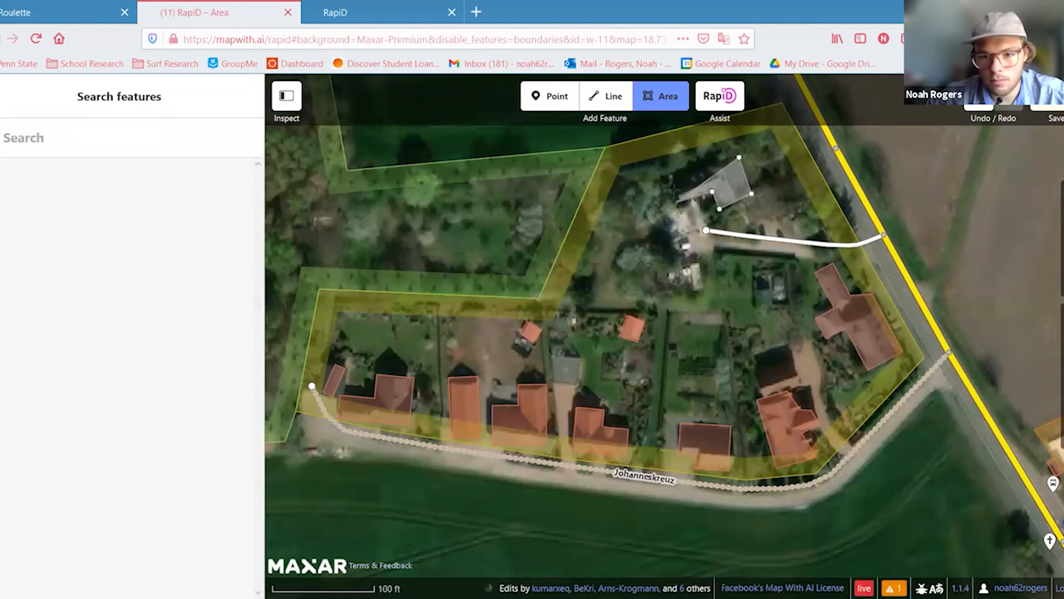
click(678, 199)
double_click(669, 182)
click(138, 197)
key(q)
Trace the small building just south of the service road's inner end as a Building with squared corners
key(3)
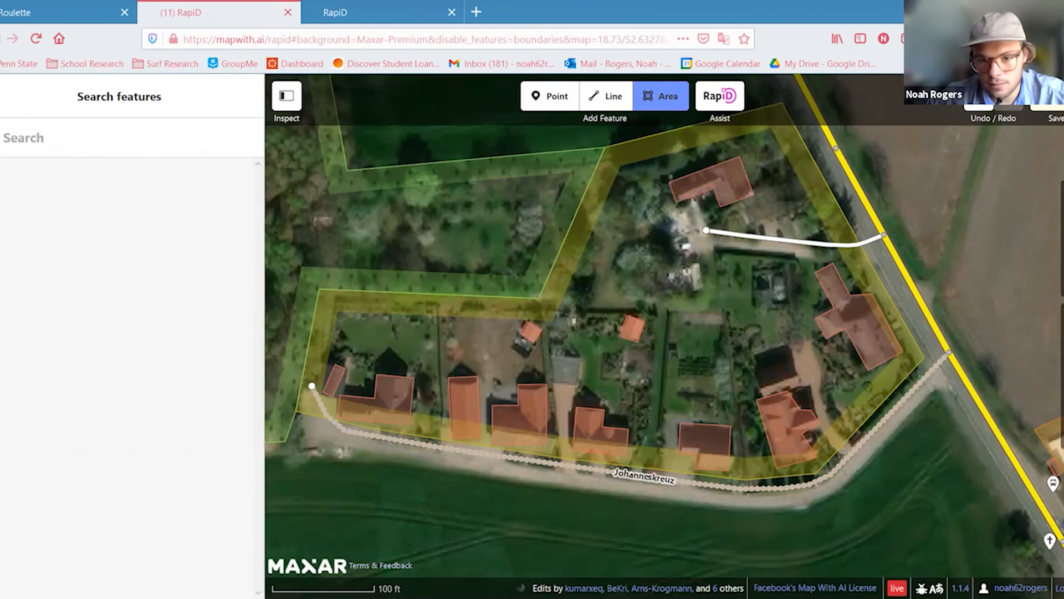
click(701, 265)
click(705, 290)
click(691, 294)
double_click(687, 268)
click(137, 230)
key(q)
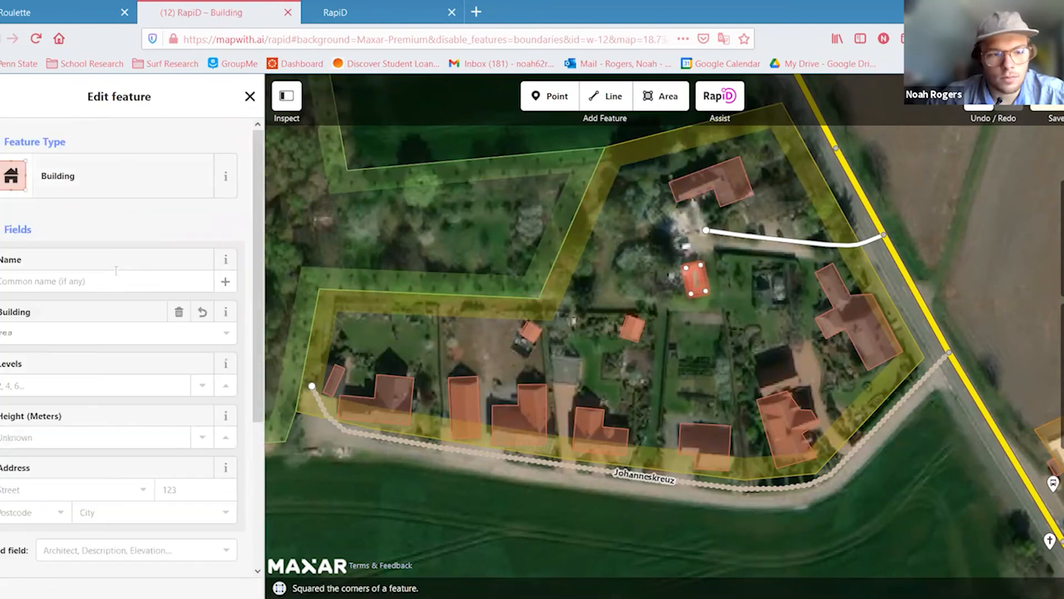
Upload the building edits to OpenStreetMap with the changeset comment "Add residential buildings #maproulette"
click(542, 104)
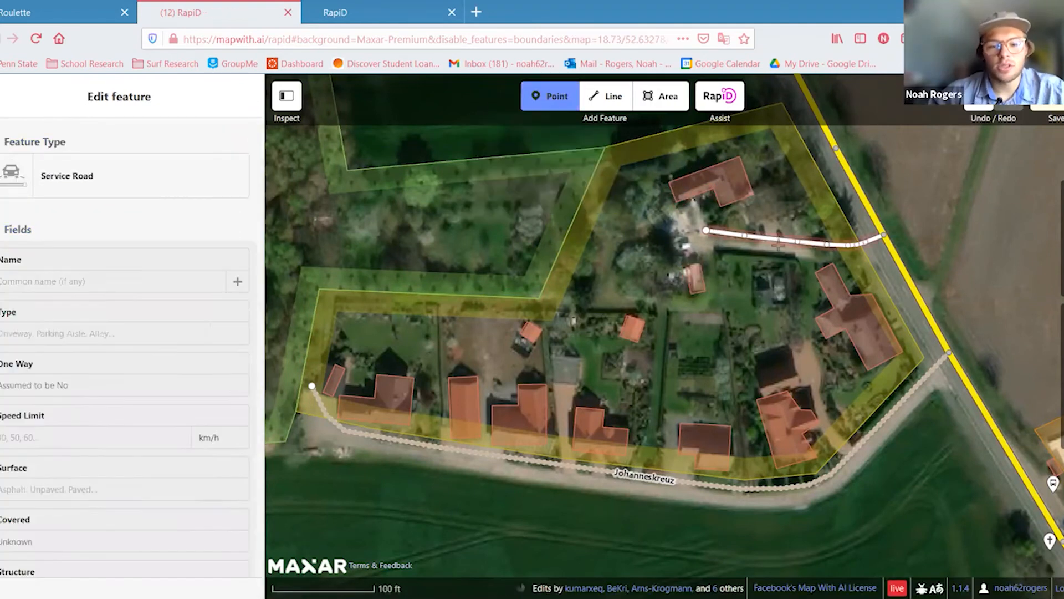
click(1055, 108)
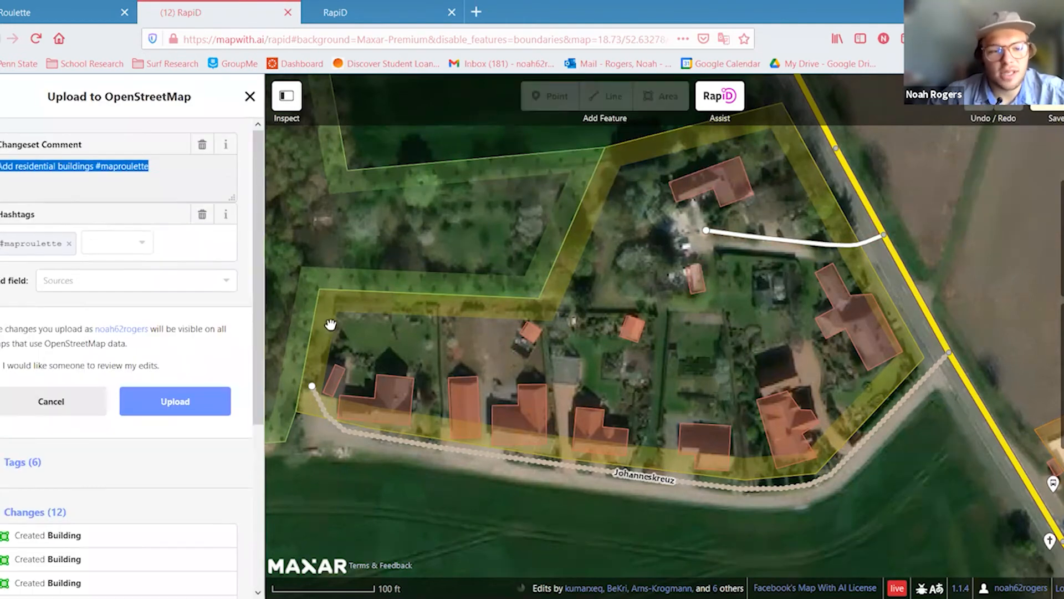
click(175, 409)
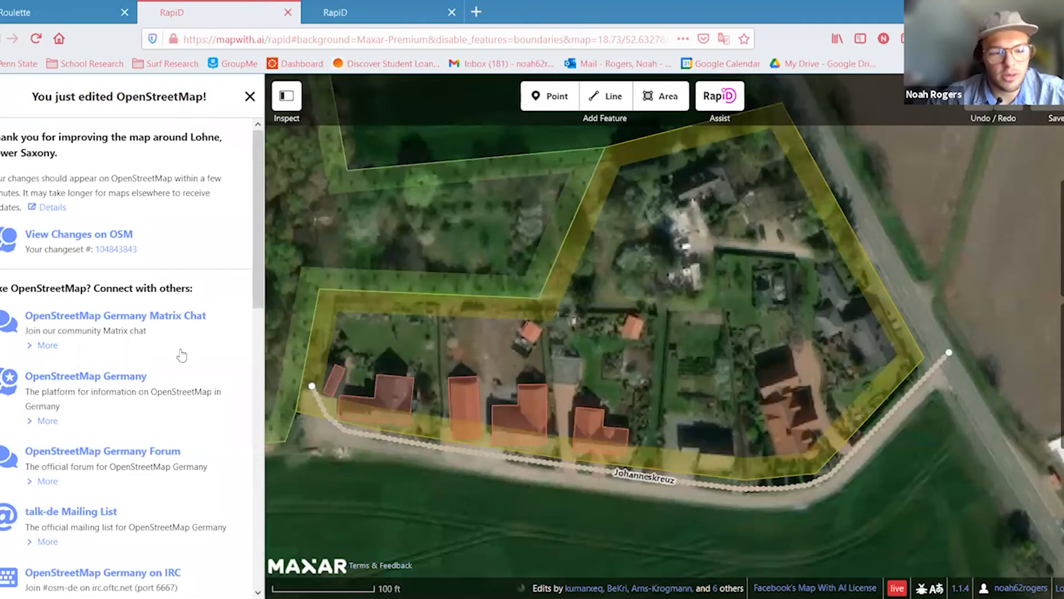
Switch to MapRoulette, mark the task as fixed with the comment "Added buildings", and submit it
click(61, 12)
click(62, 358)
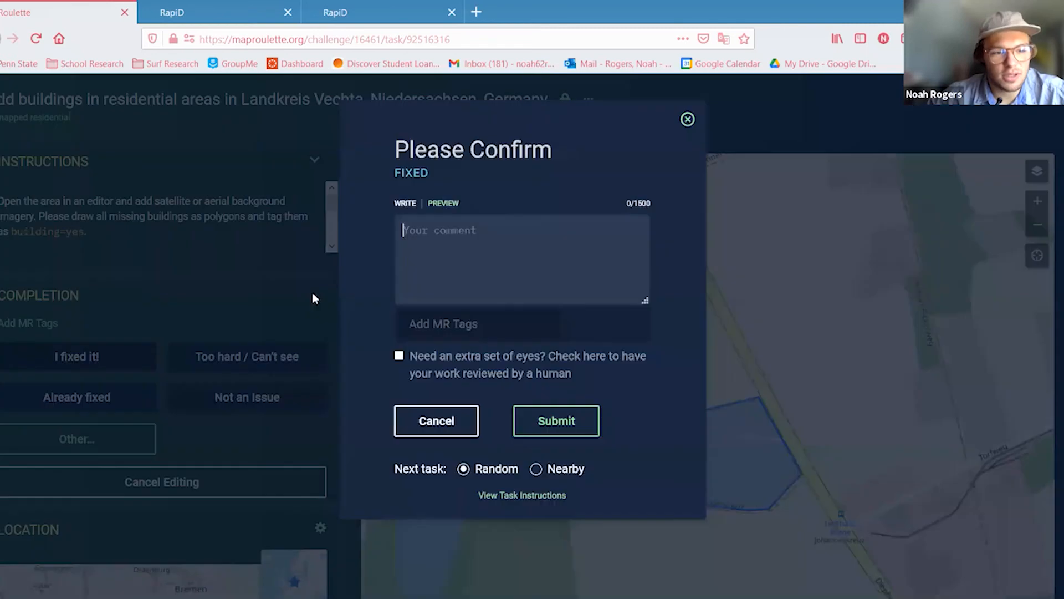
text(A)
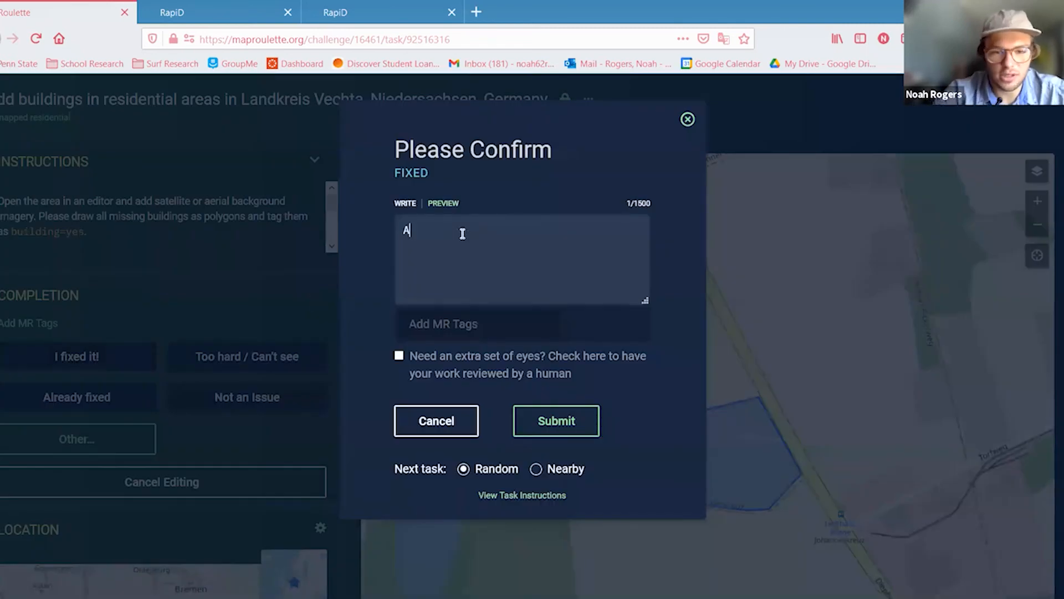
text(dded buildings)
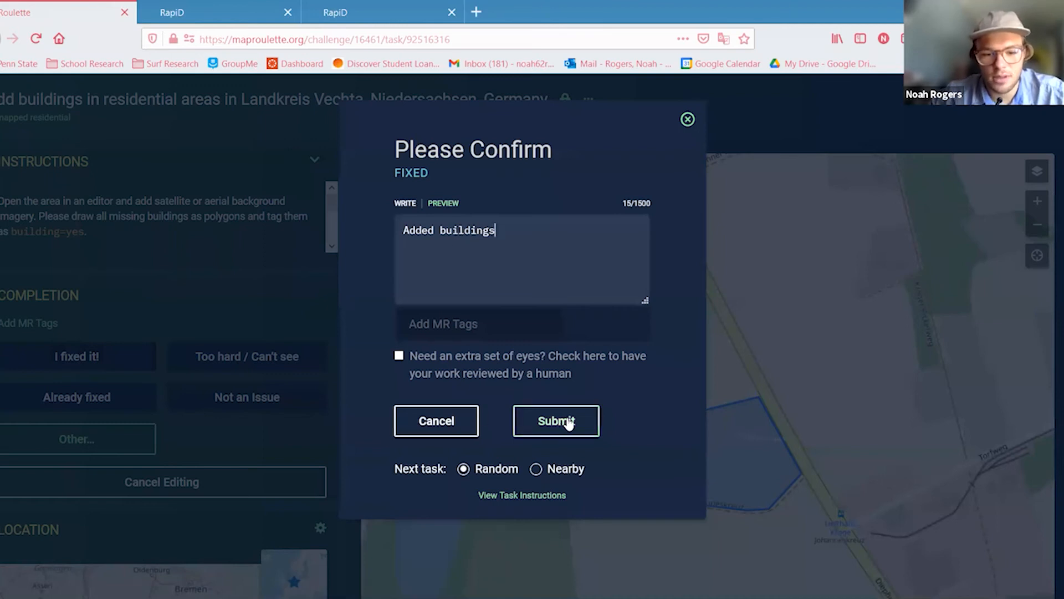
click(552, 436)
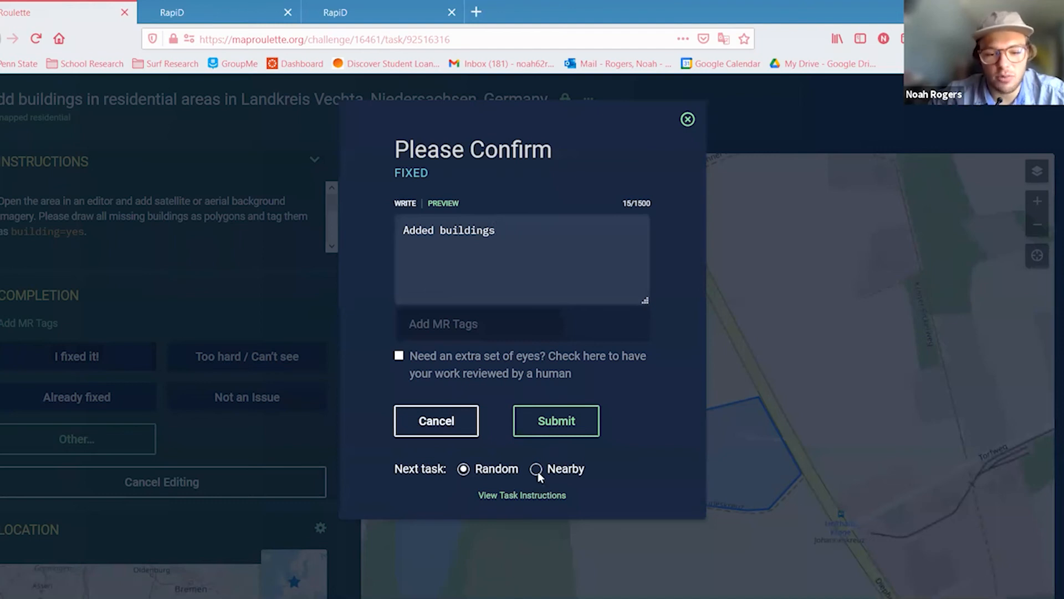
click(577, 421)
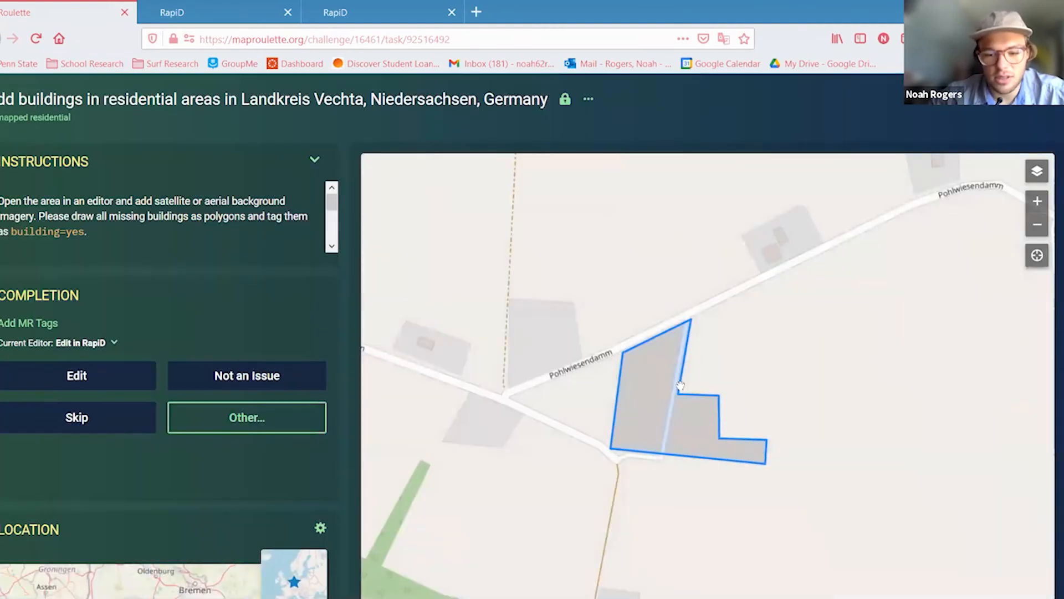
Open the global leaderboard and look through the highest-ranked contributors and their top challenges
scroll(321, 333, down, 5)
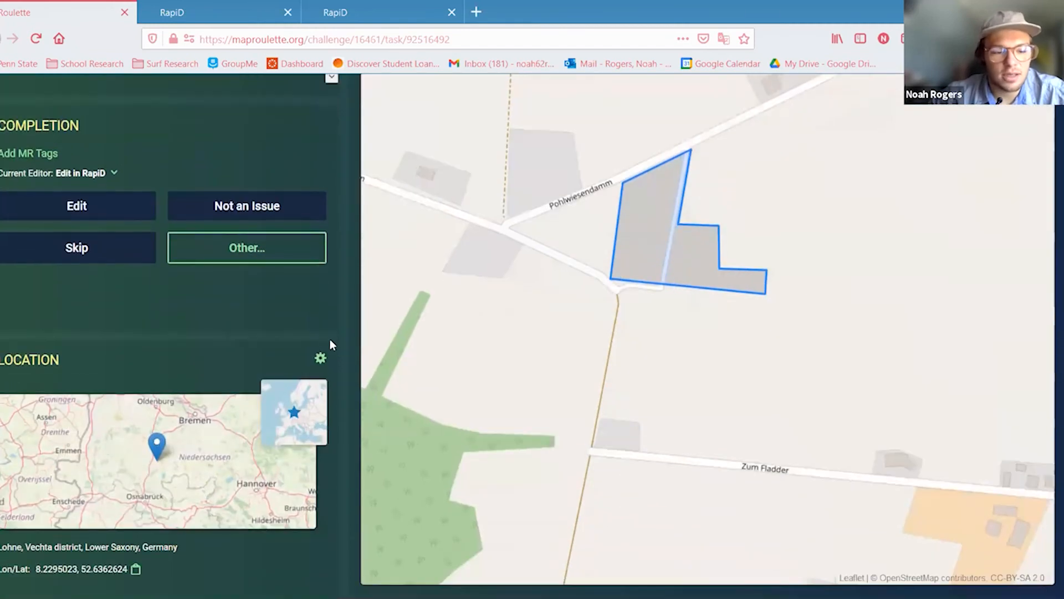
scroll(308, 342, up, 6)
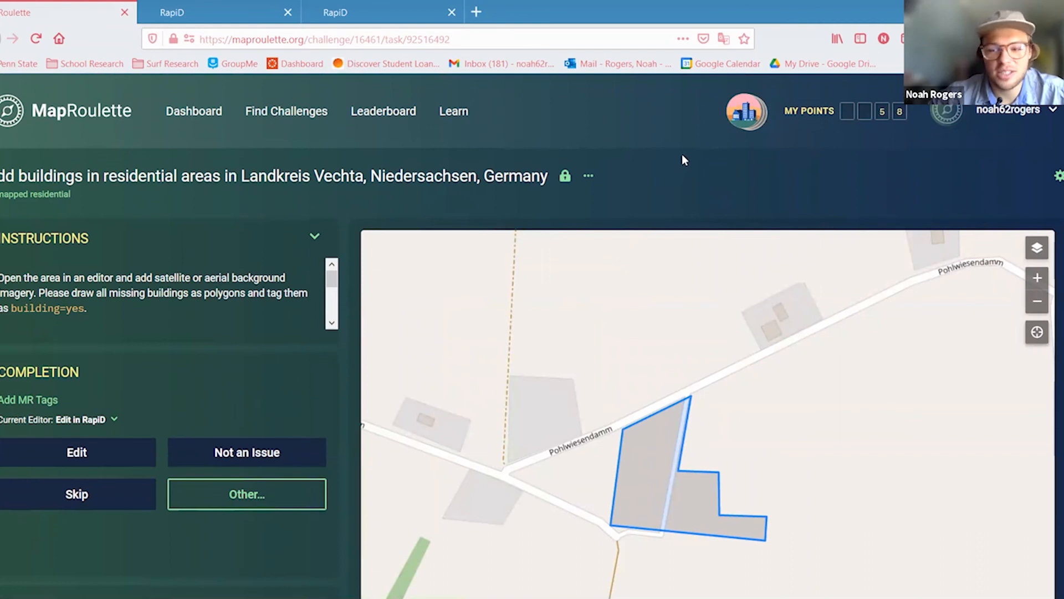
click(834, 110)
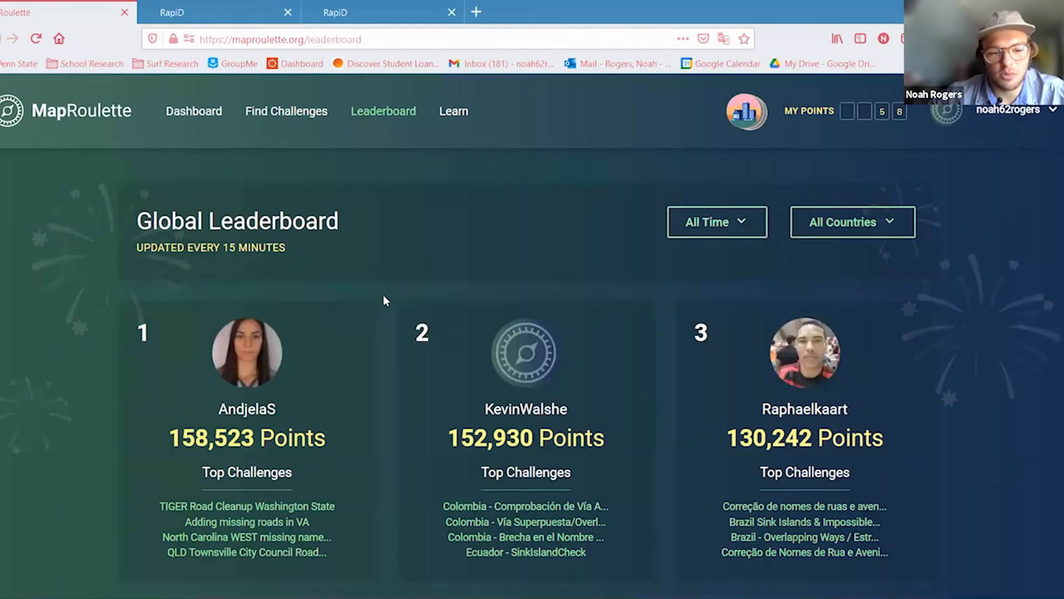
scroll(385, 296, down, 4)
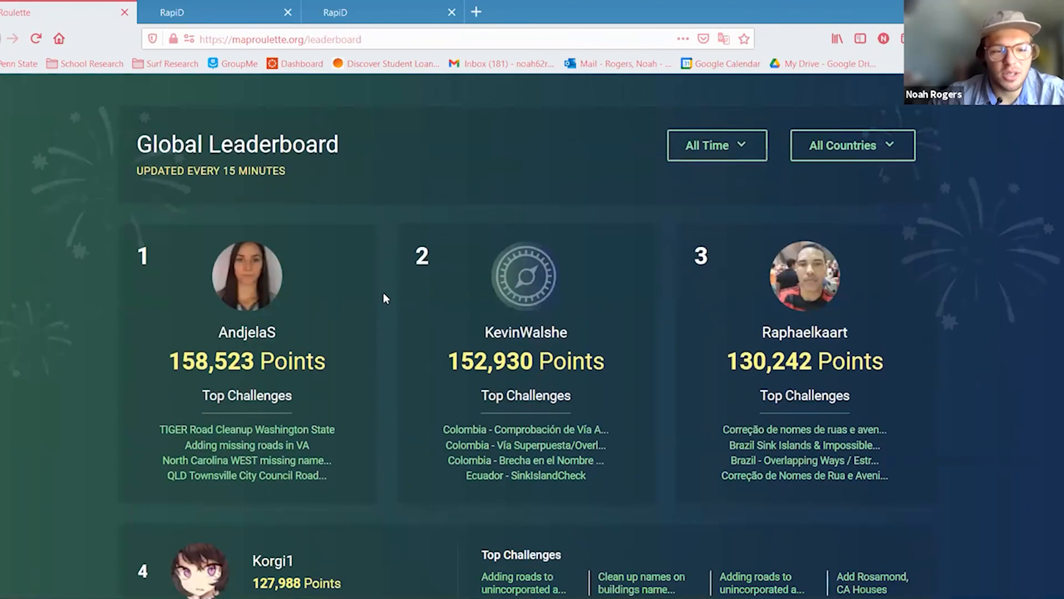
scroll(385, 298, down, 3)
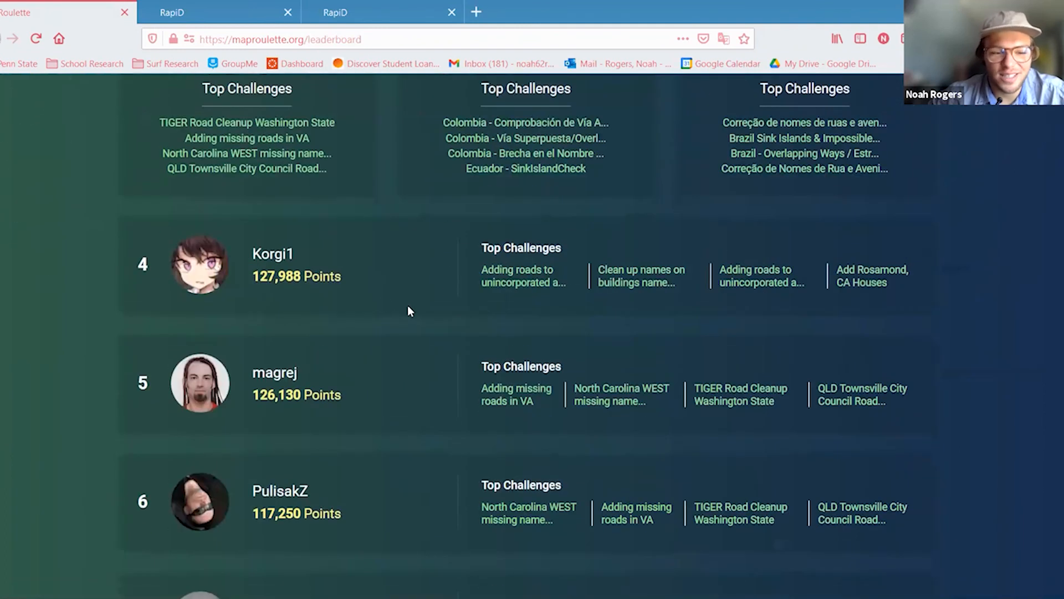
scroll(428, 338, down, 2)
scroll(501, 316, up, 9)
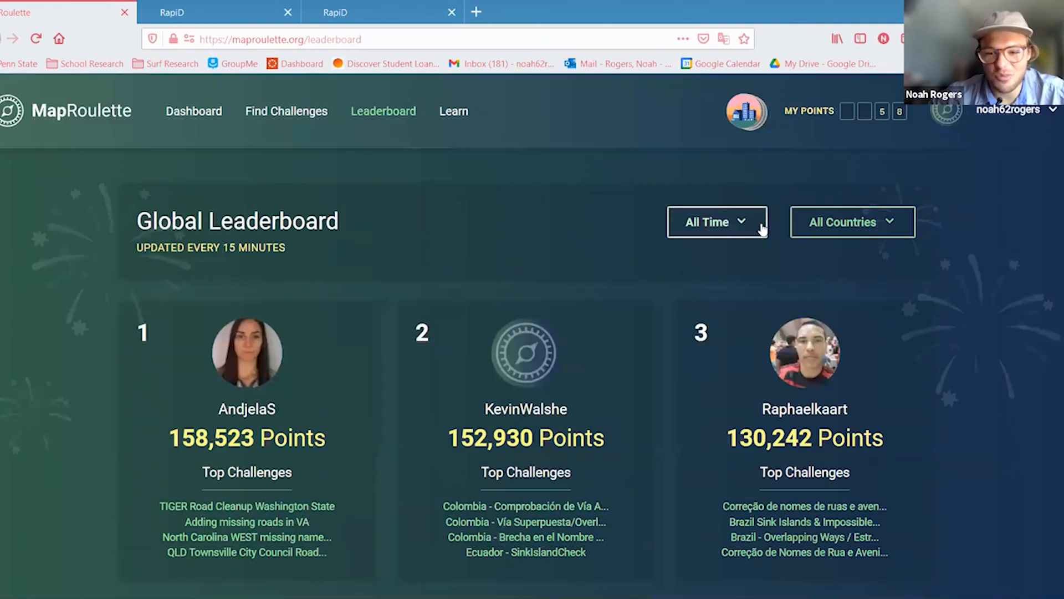
Look at the leaderboard's country and time-period filter options without changing them
click(854, 223)
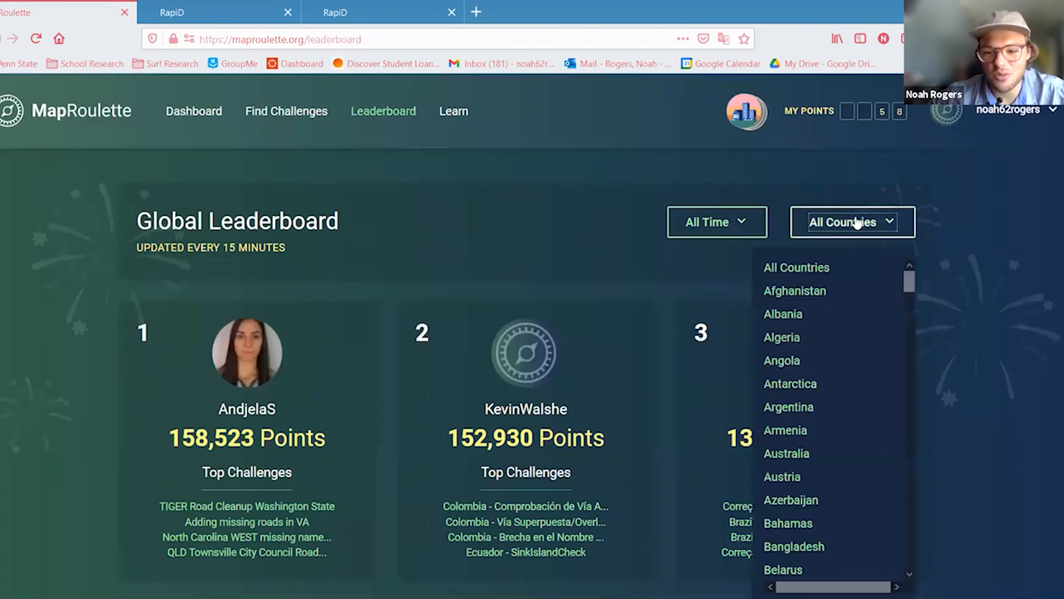
click(742, 229)
click(660, 232)
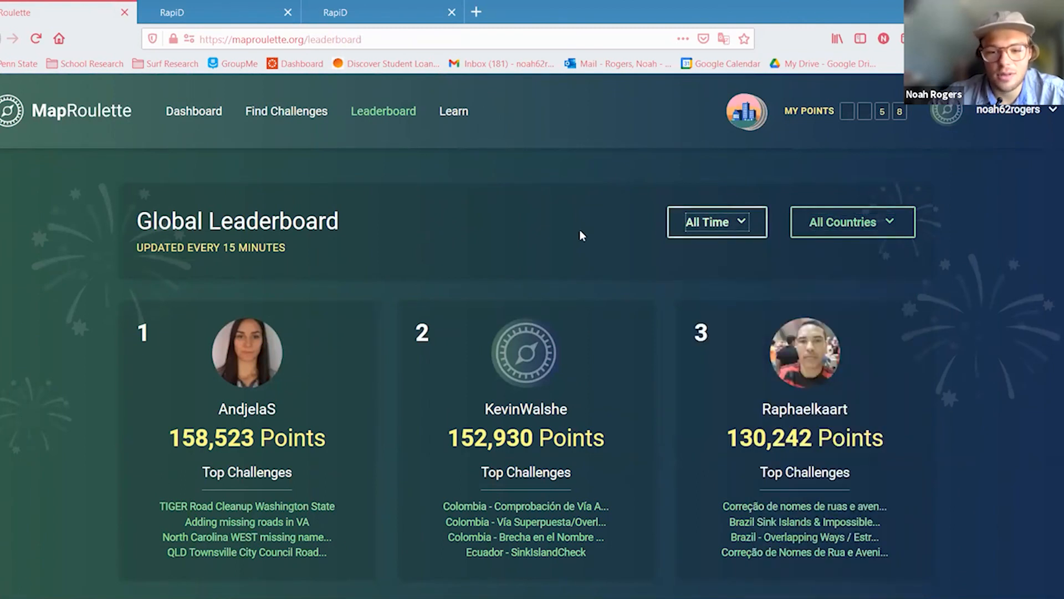